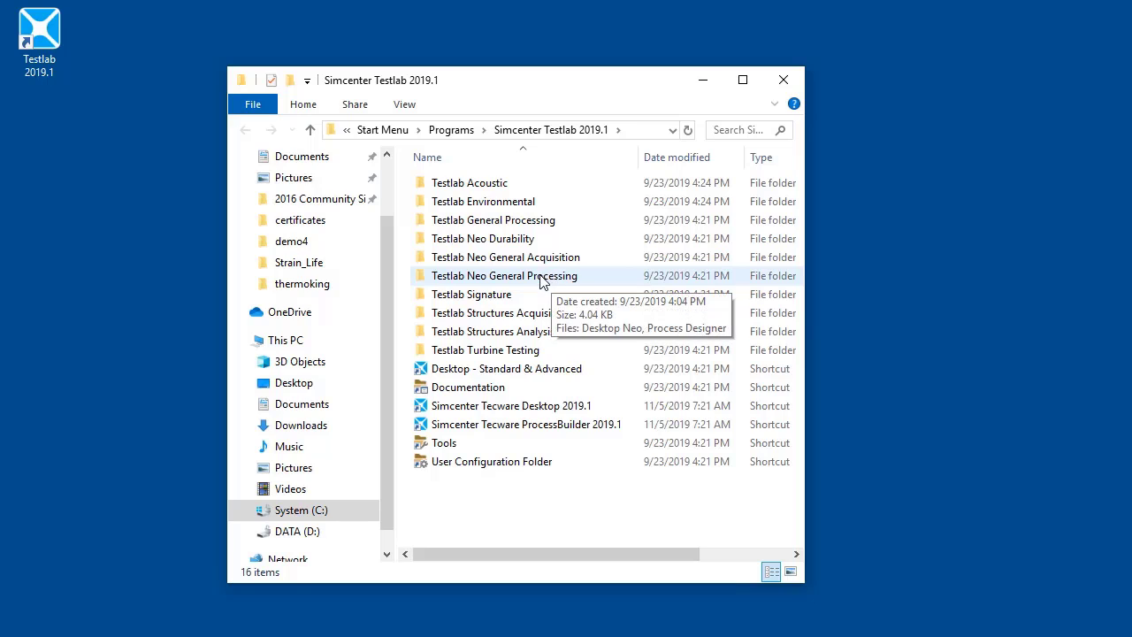
- Open the Testlab Neo General Processing folder and launch the Process Designer shortcut
double_click(485, 281)
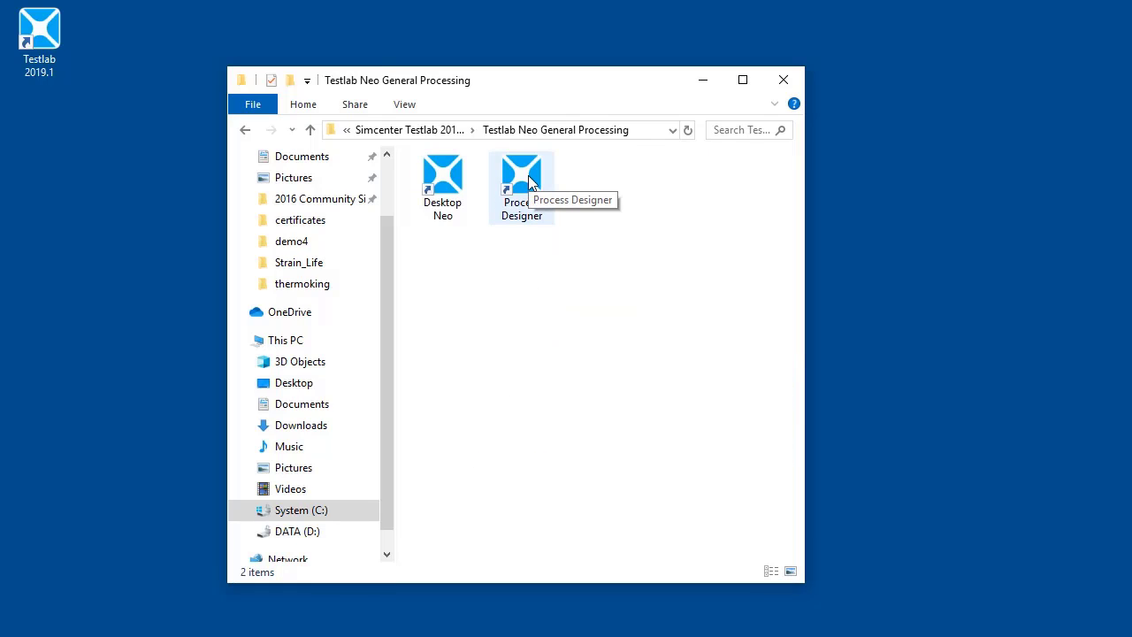
double_click(529, 181)
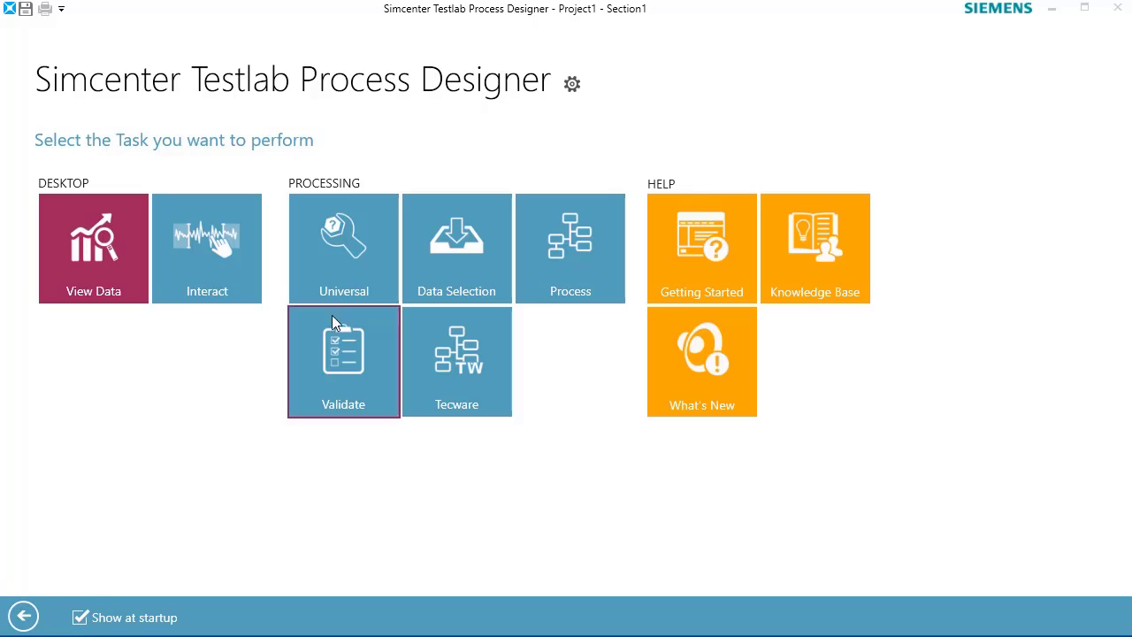
- Choose the Universal tile to open the Universal processing workspace with its Input block
click(355, 232)
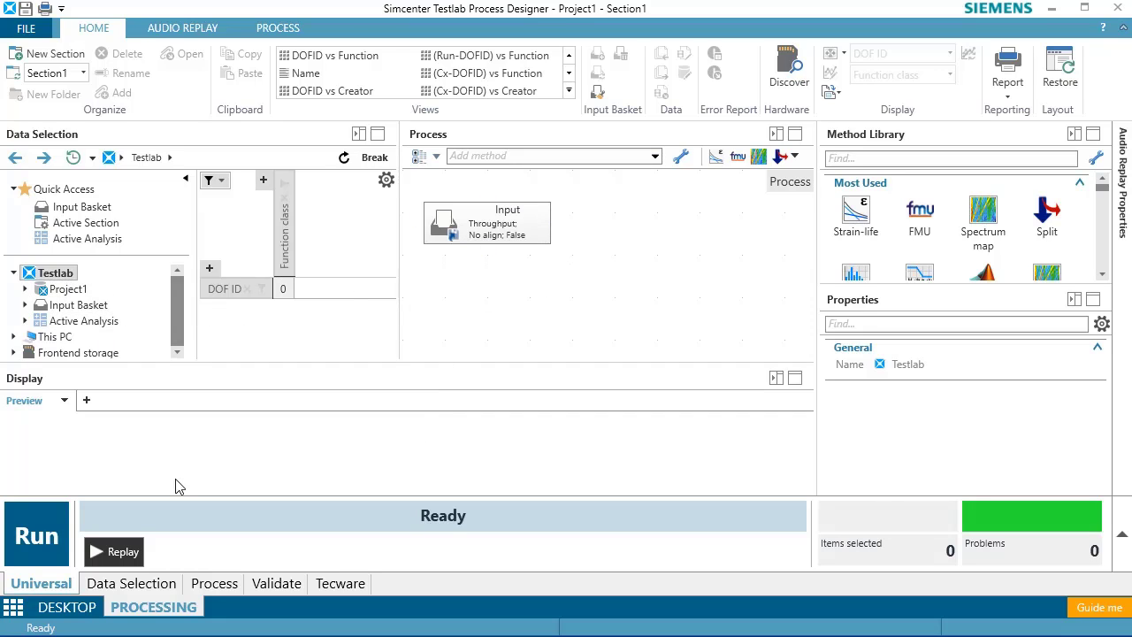
- Open the Strain_Life_Method project, discarding unsaved changes to Project1
click(28, 29)
click(237, 261)
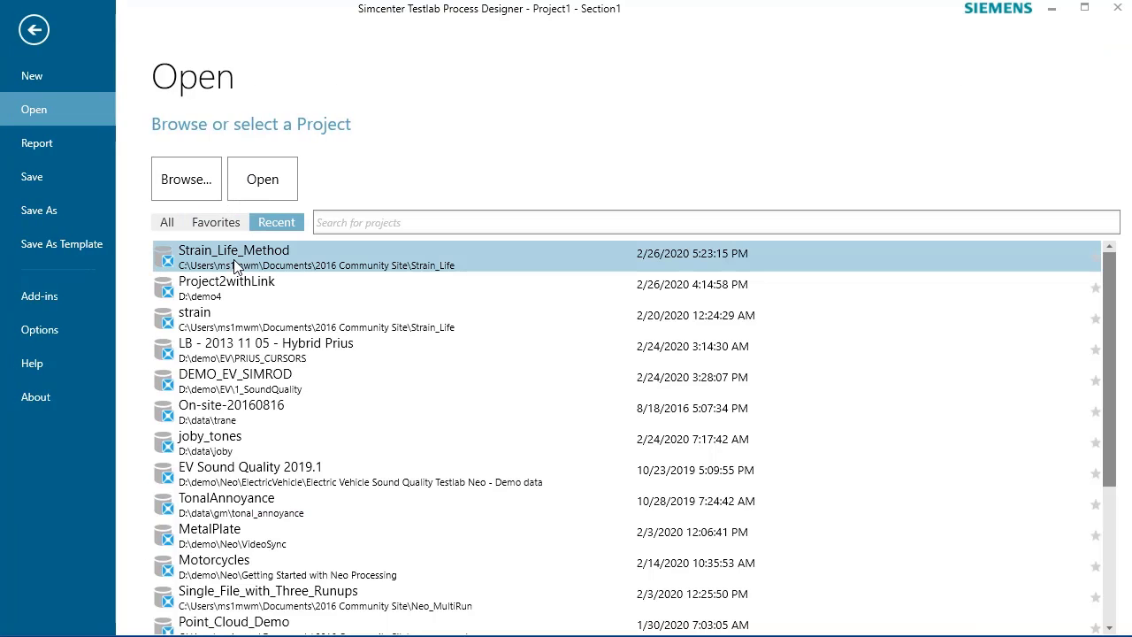
click(276, 187)
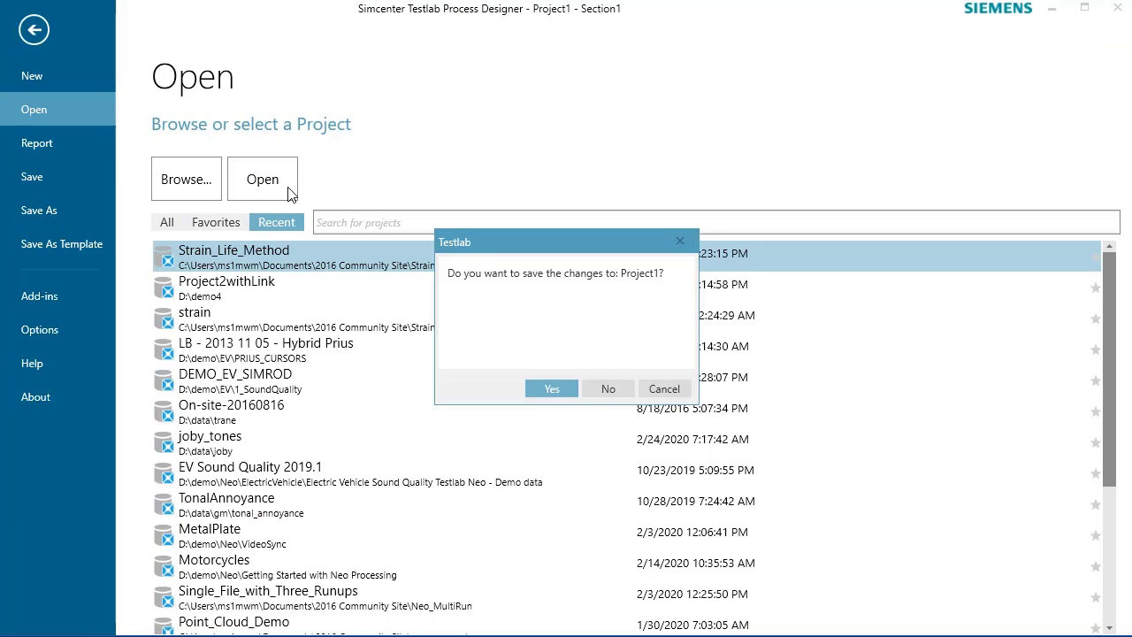
click(611, 388)
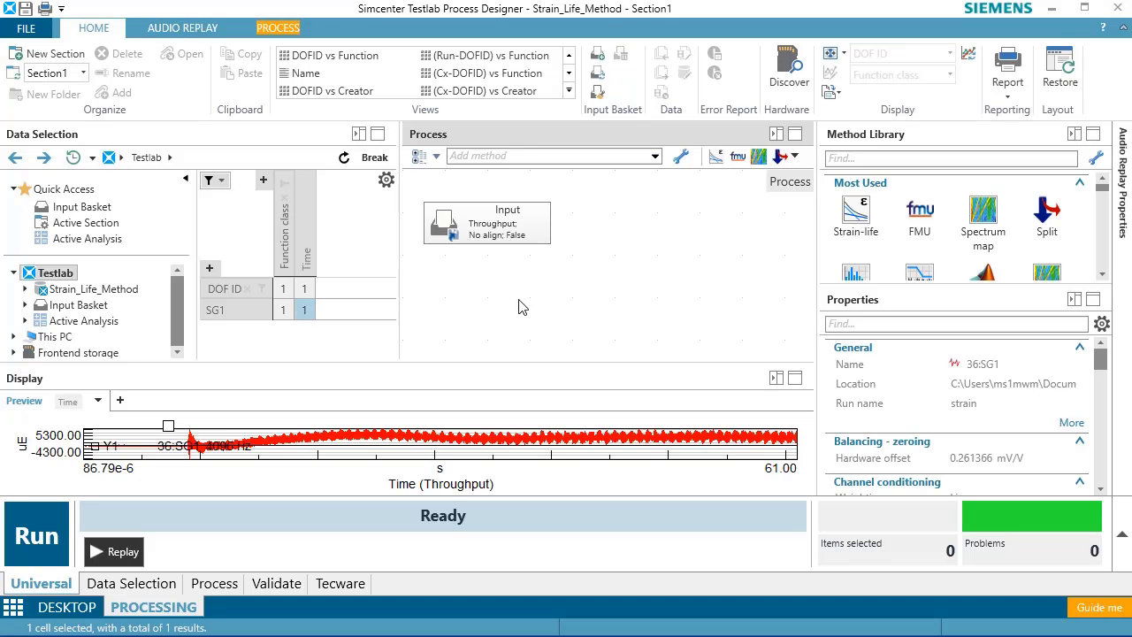
- Preview the SG1 time signal from Section1's strain run, briefly maximising the display
click(26, 289)
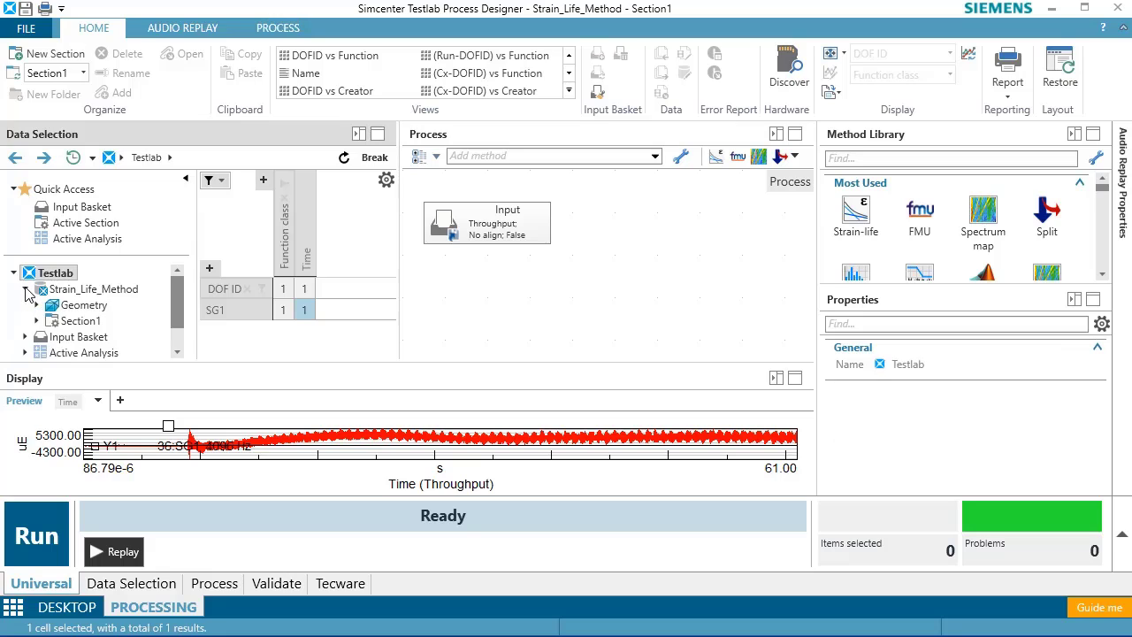
click(36, 321)
click(78, 338)
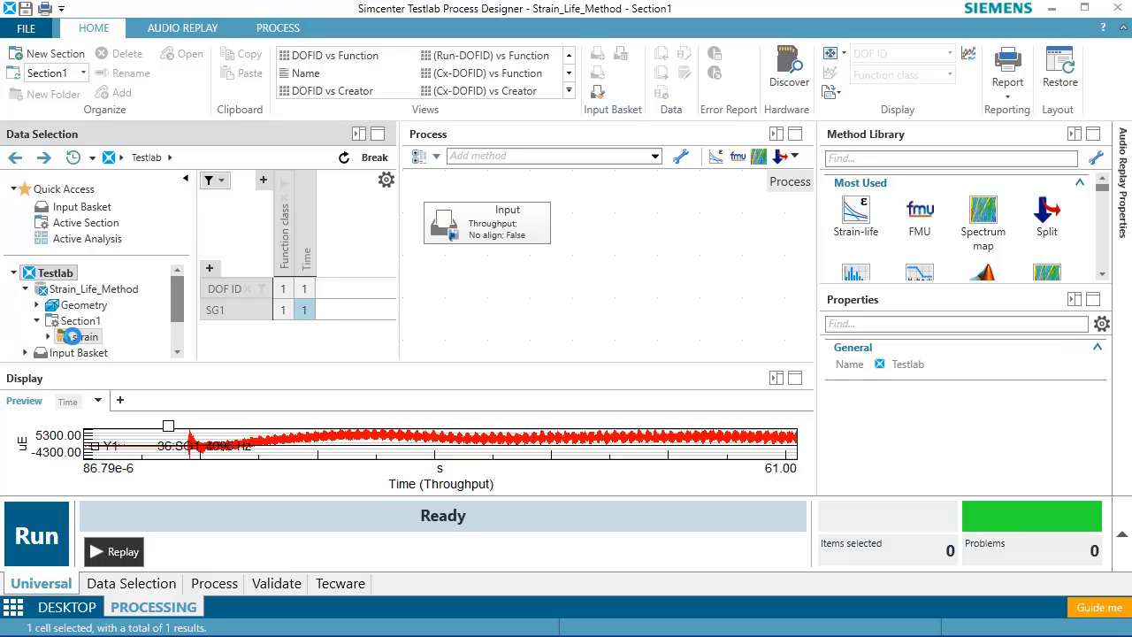
click(306, 312)
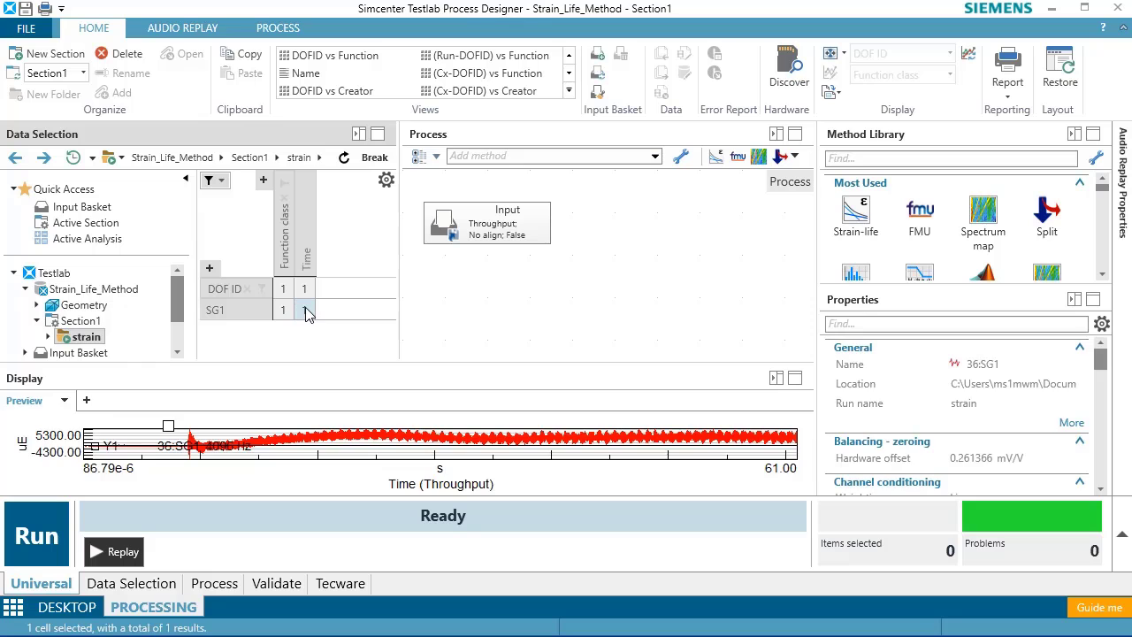
double_click(314, 377)
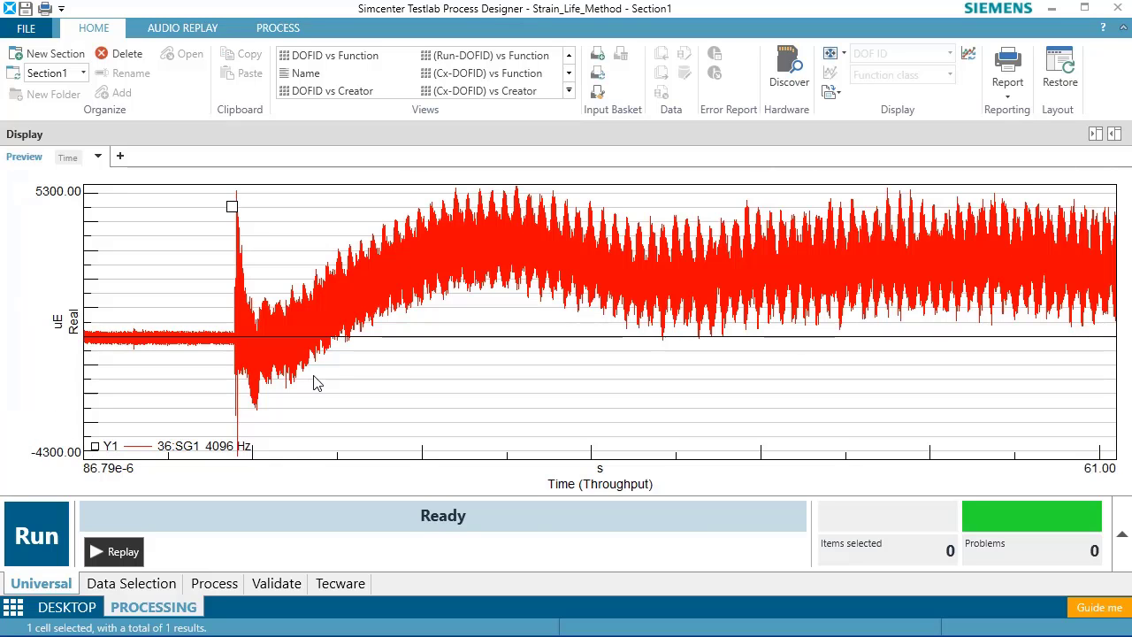
double_click(713, 135)
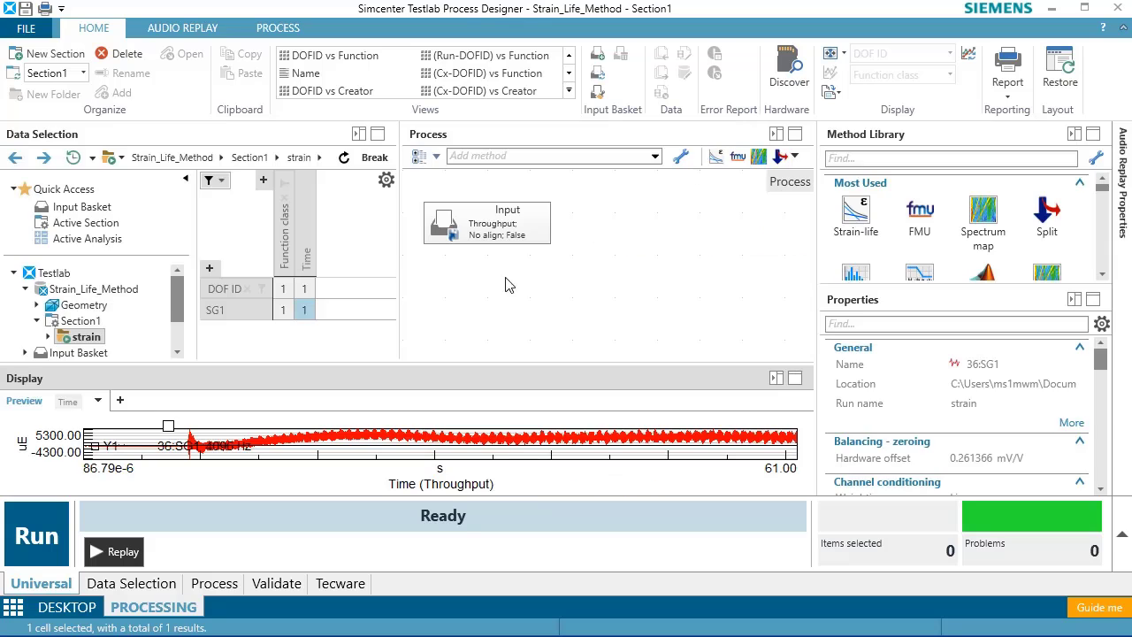
- Replace the Input Basket contents with SG1 and preview it in Input Basket (1)
right_click(308, 311)
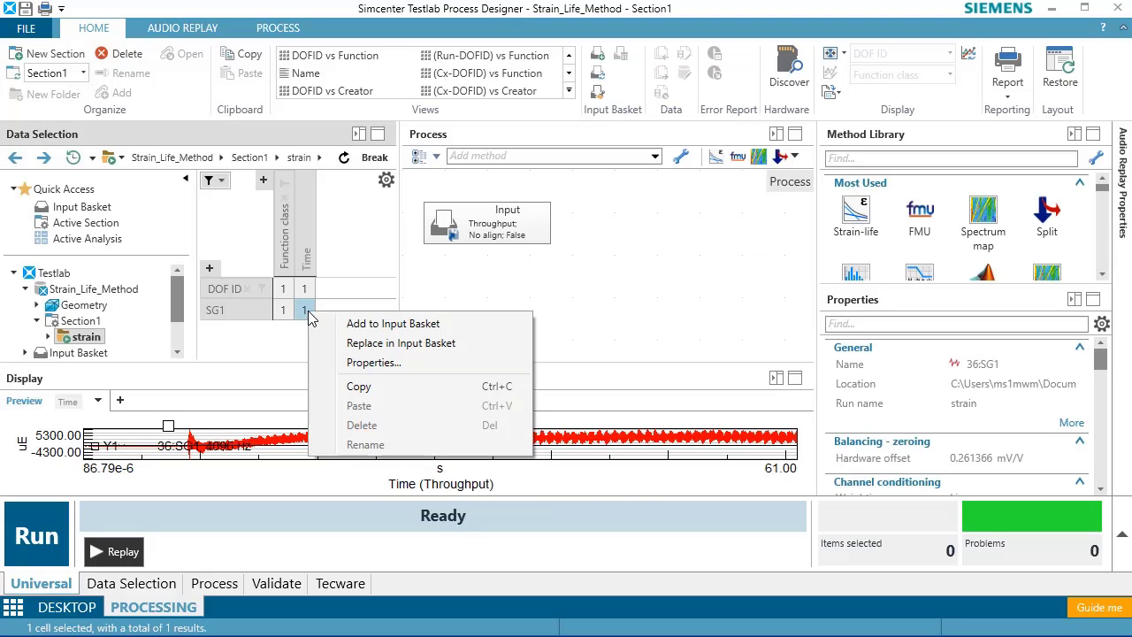
click(363, 344)
click(26, 291)
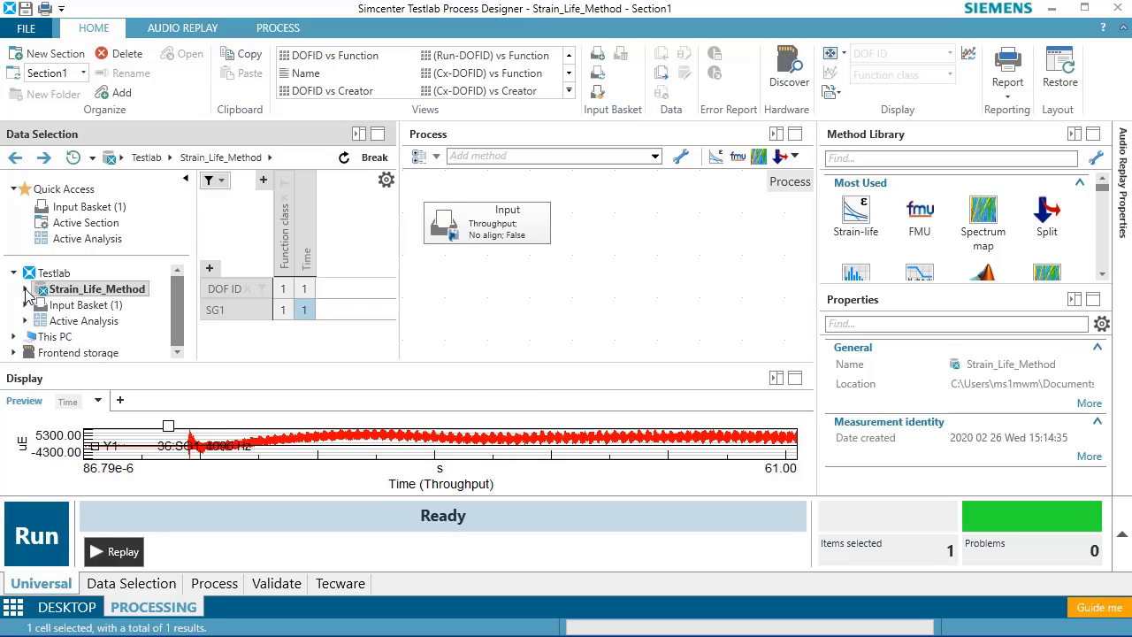
click(88, 305)
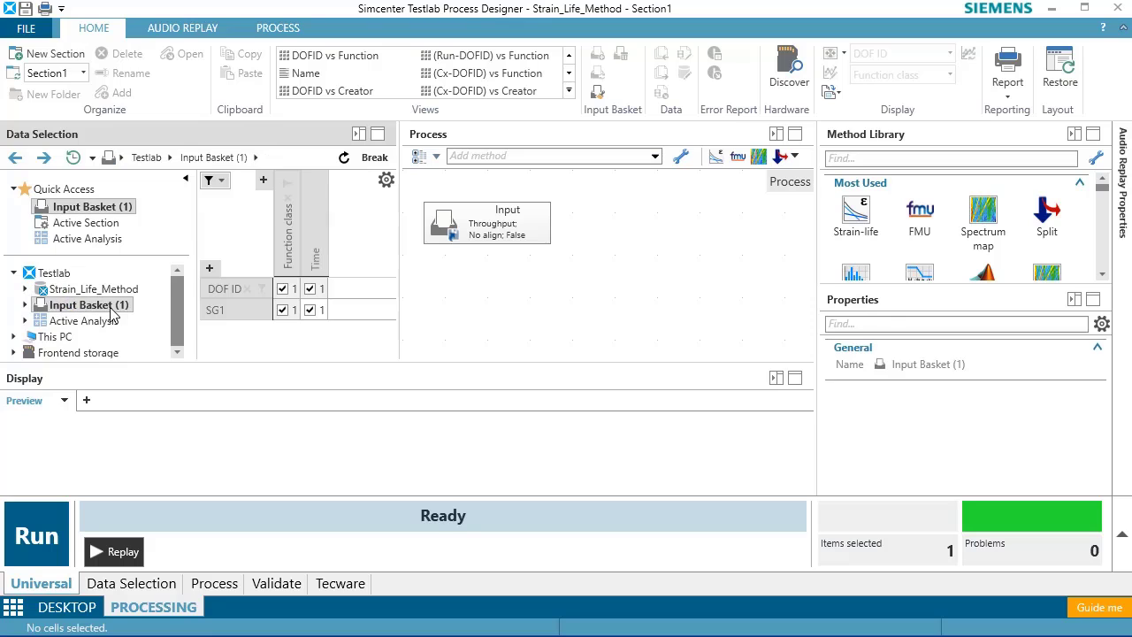
click(326, 317)
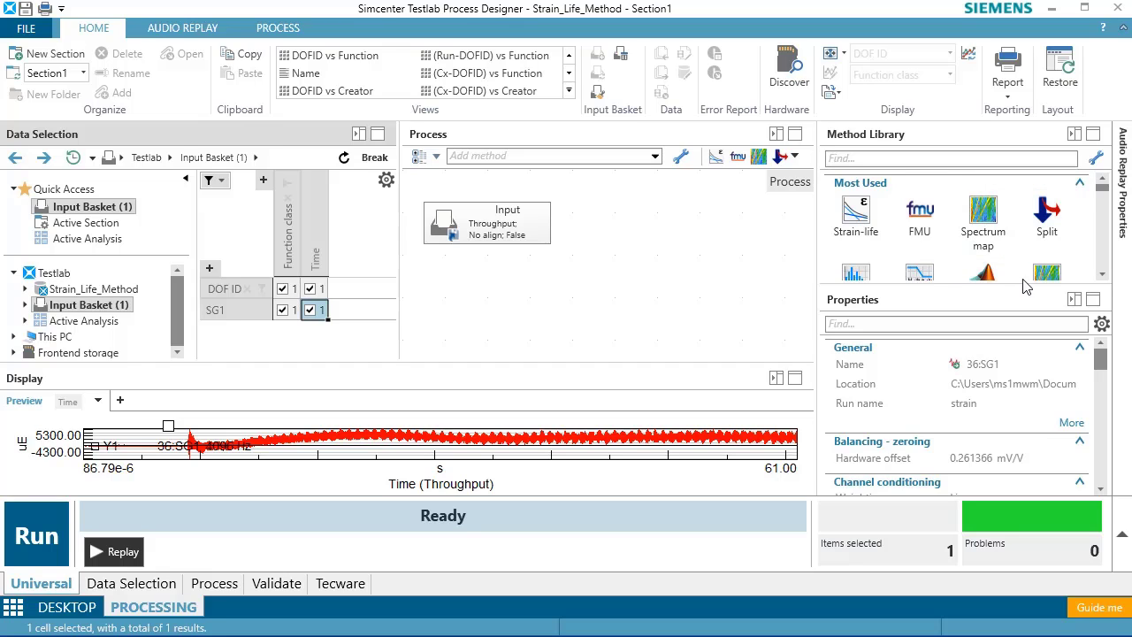
- Drag Strain-life from Fatigue Life Analysis onto the process below the Input block
drag(1024, 291, 1026, 395)
drag(1103, 196, 1101, 226)
drag(924, 228, 501, 289)
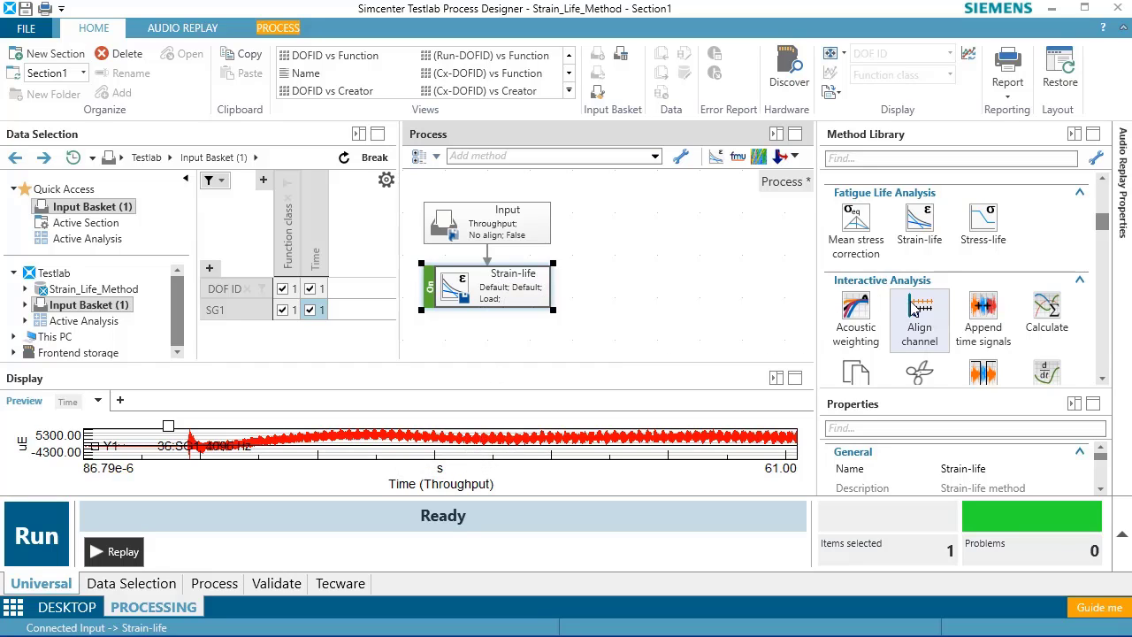
click(39, 29)
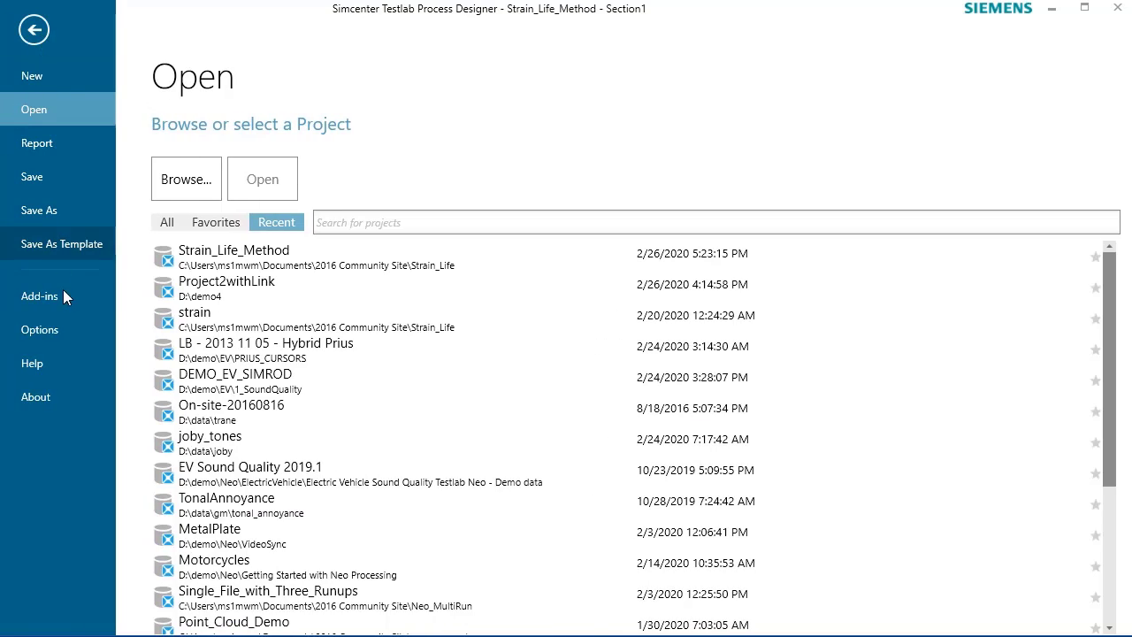
click(72, 302)
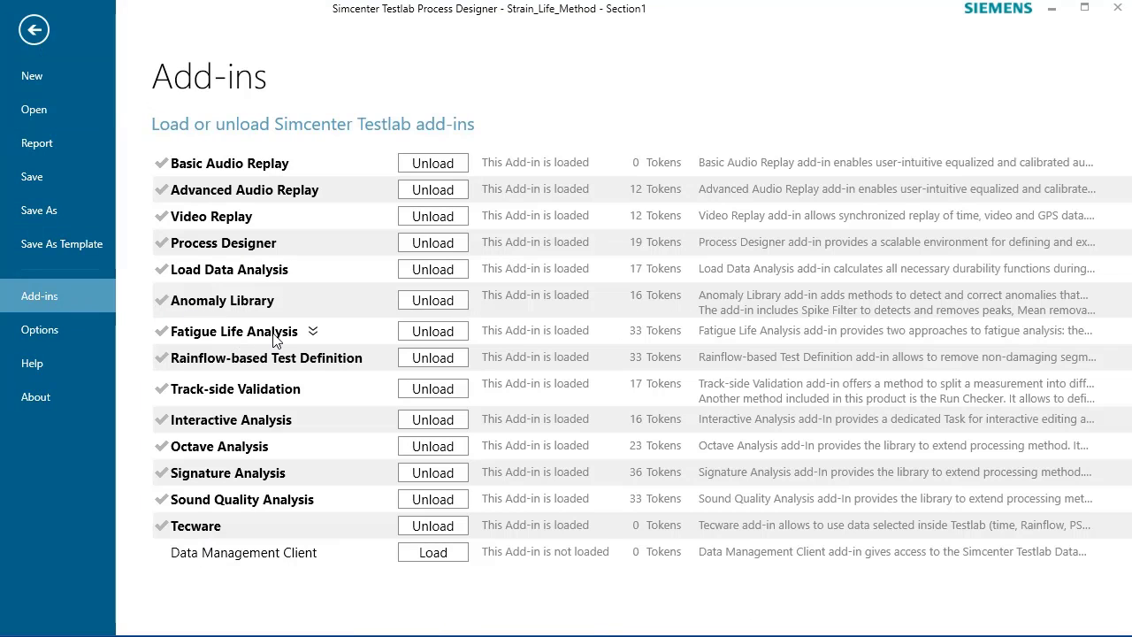
click(33, 36)
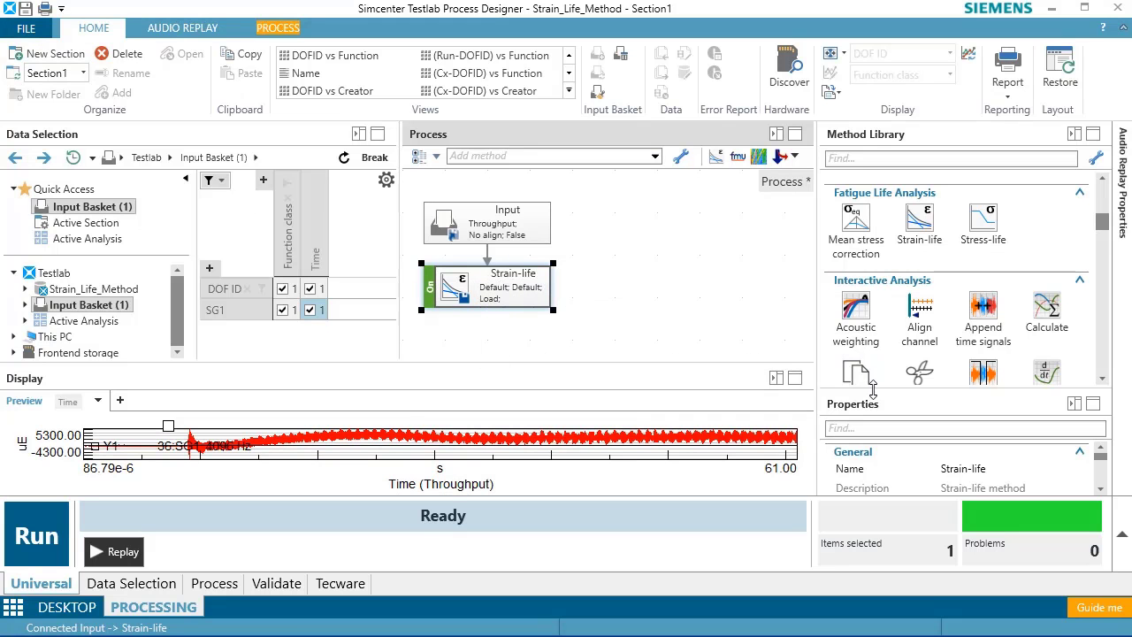
- Change the Strain-life input type from Load to Elastic-plastic strain, keeping influence factor c at 1
drag(886, 343, 897, 163)
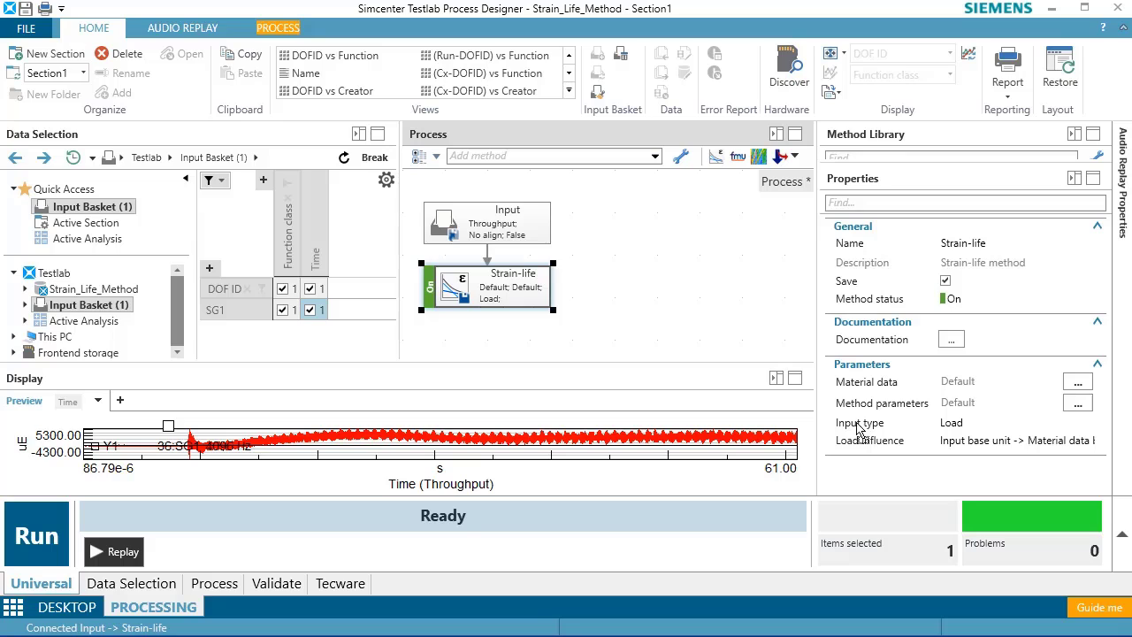
click(955, 423)
click(959, 424)
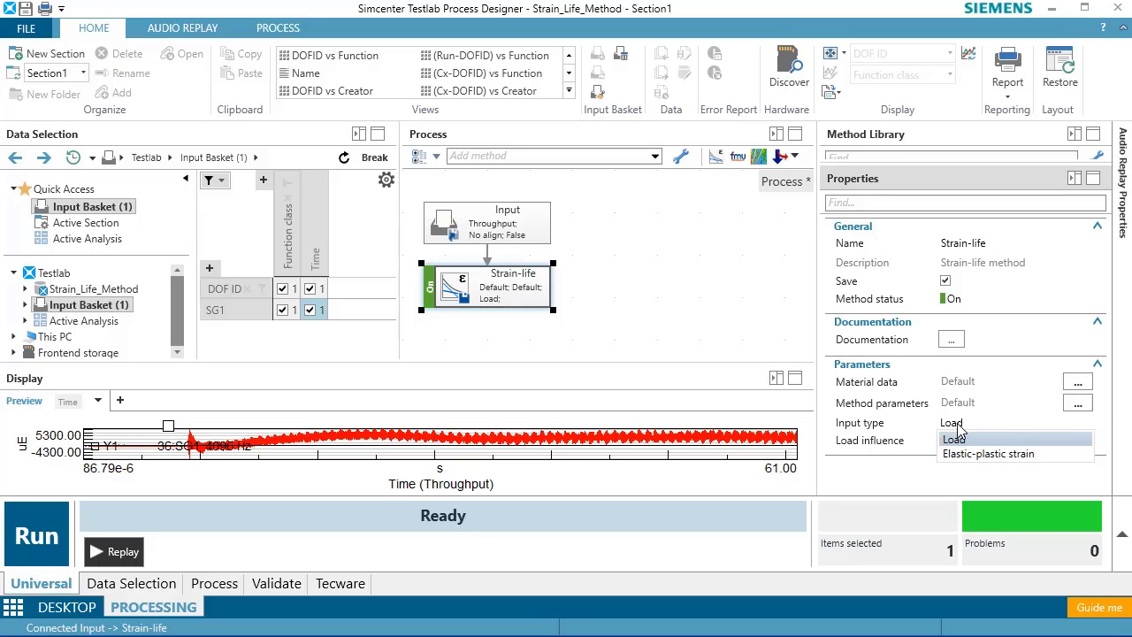
click(970, 454)
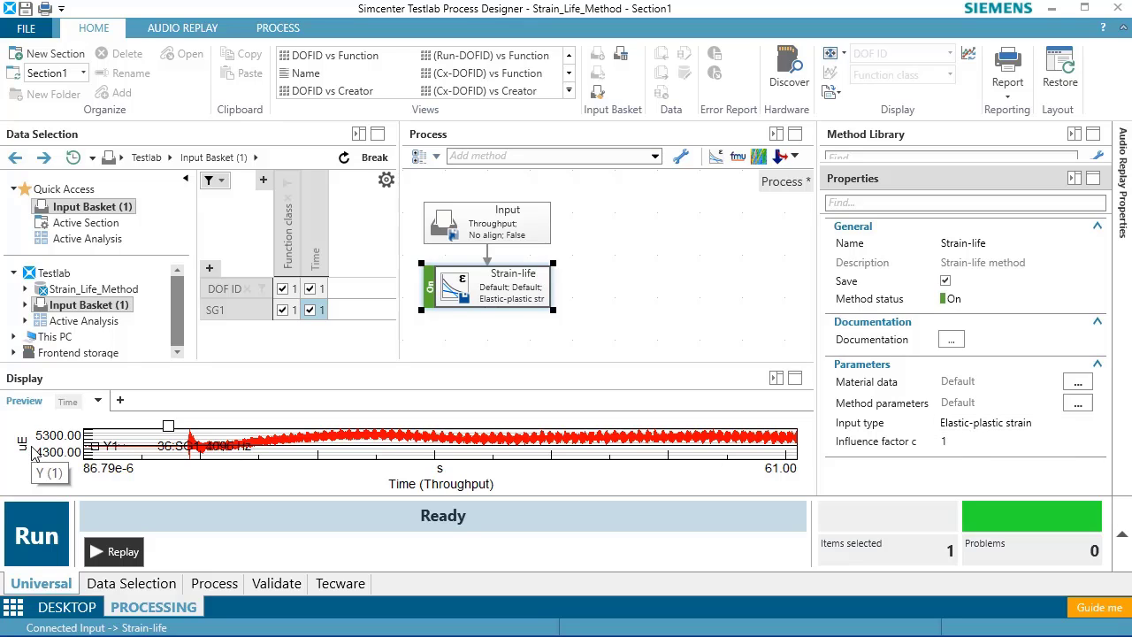
click(943, 442)
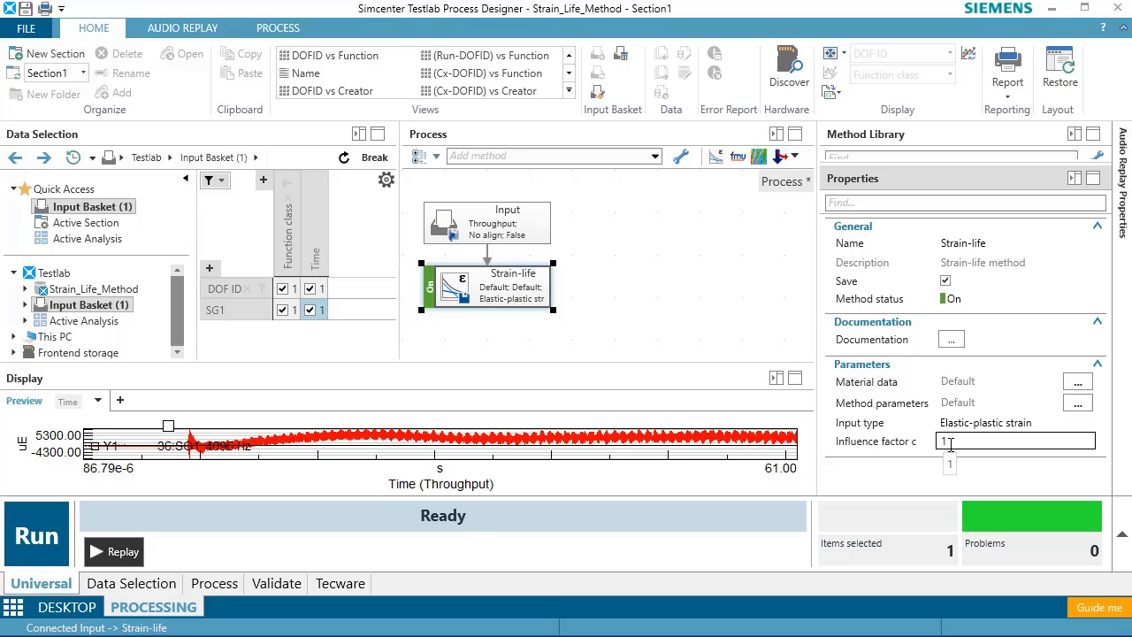
key(Return)
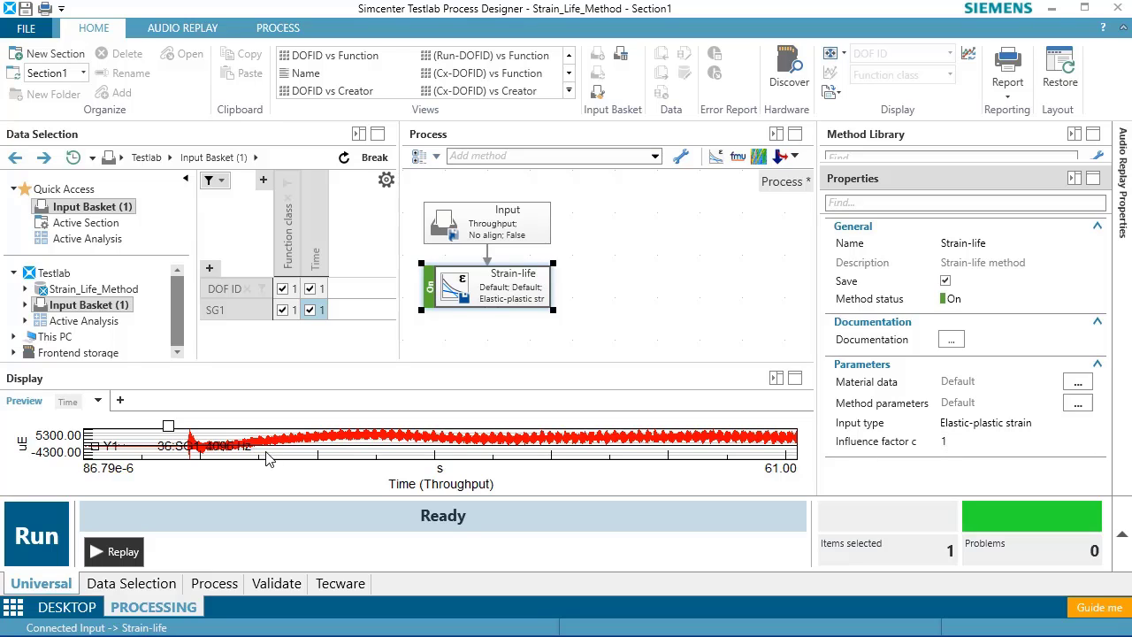
click(964, 442)
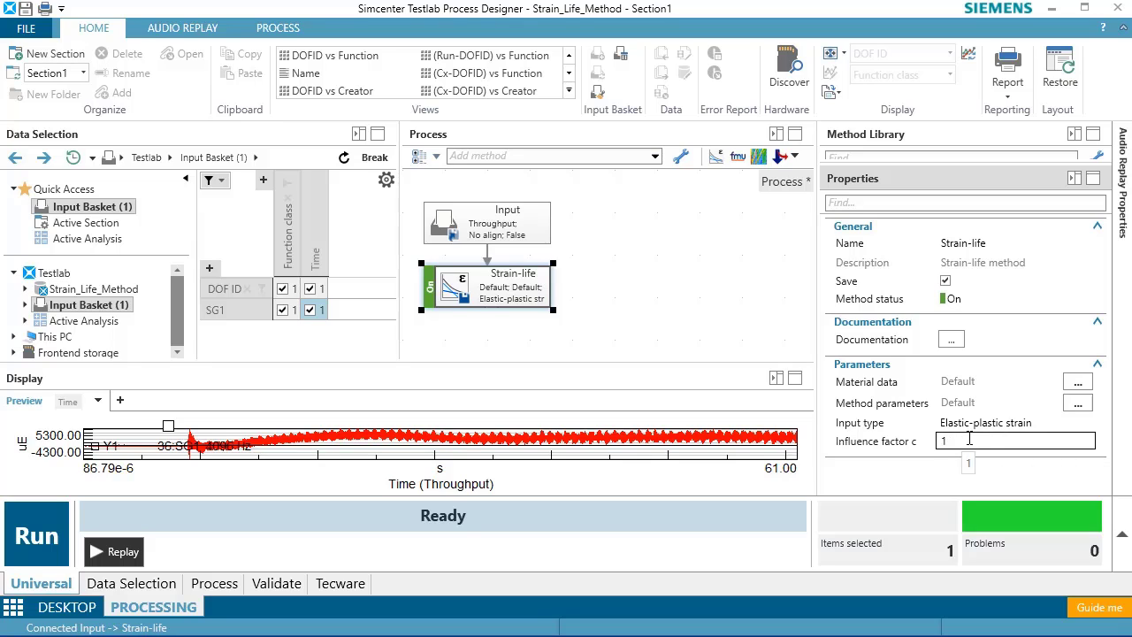
- Assign material 30_CrMo_2 to the Strain-life method, then bring up the method parameter sets
click(1078, 383)
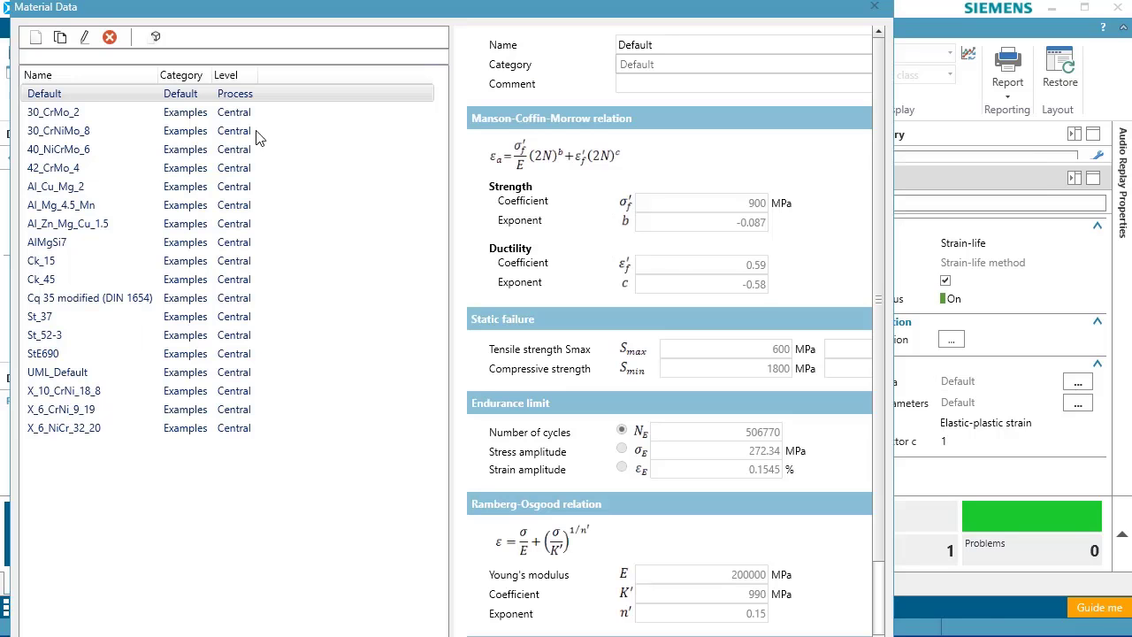
click(161, 112)
click(159, 150)
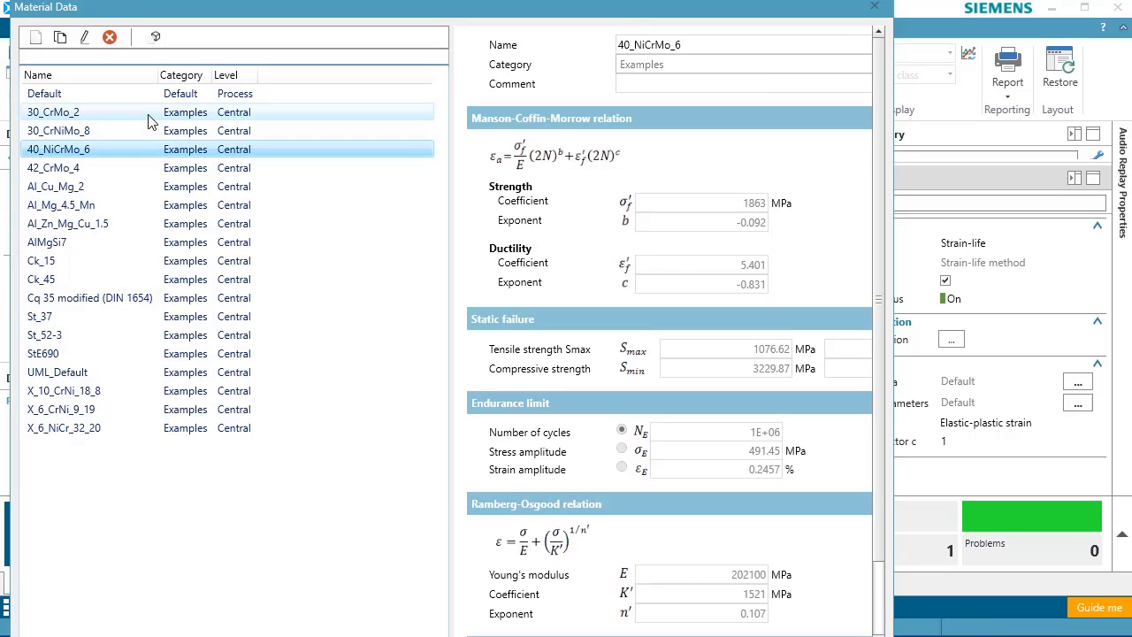
click(147, 115)
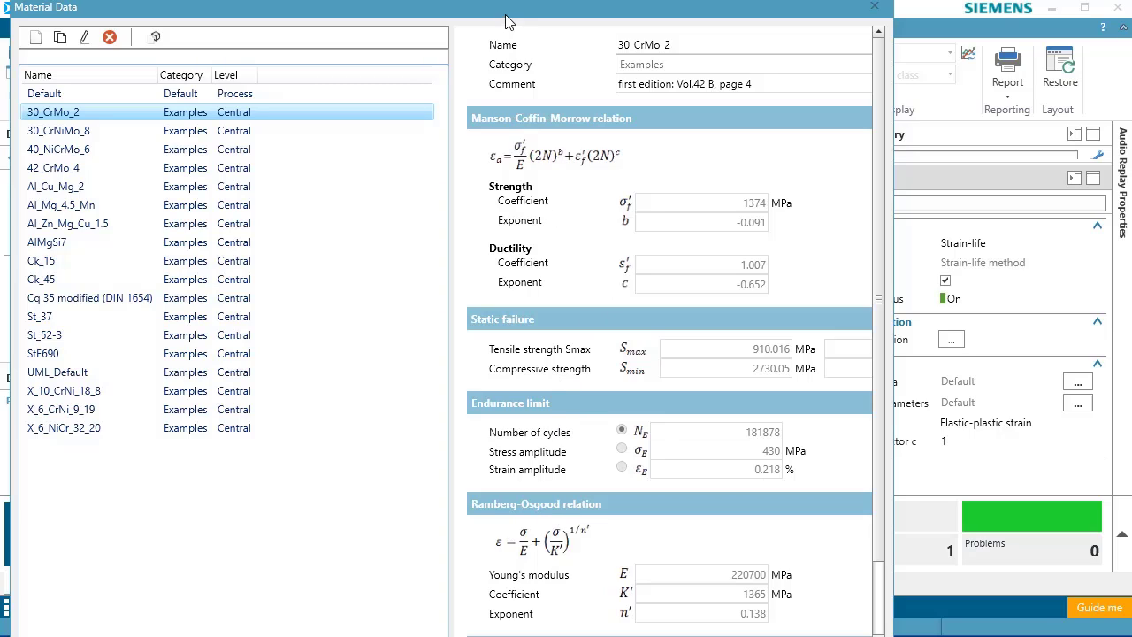
drag(507, 13, 486, 0)
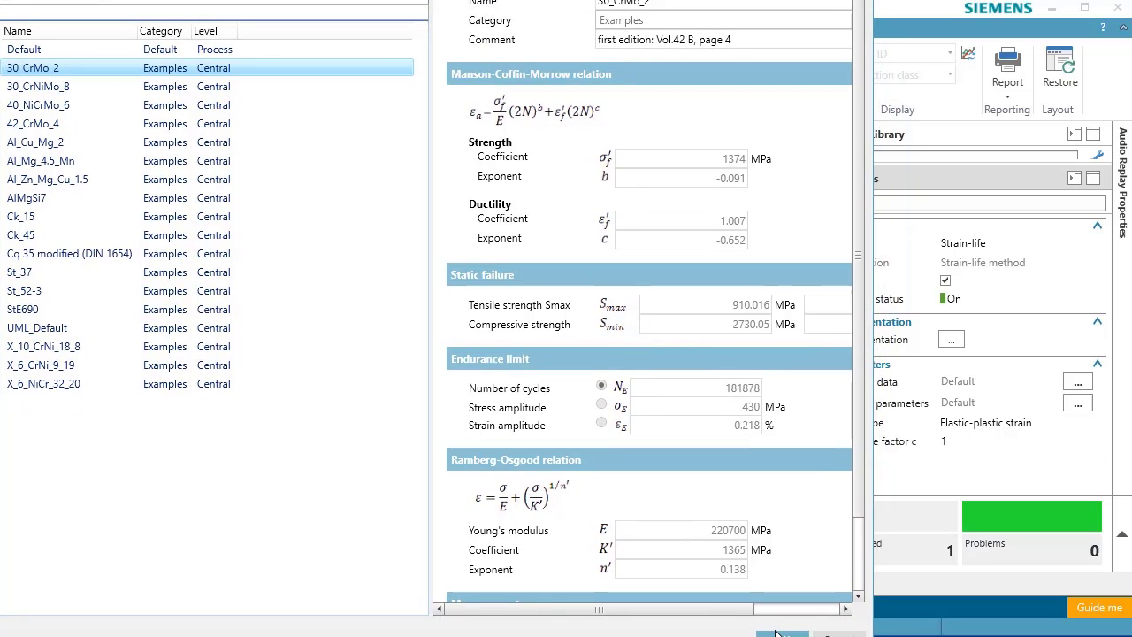
click(779, 633)
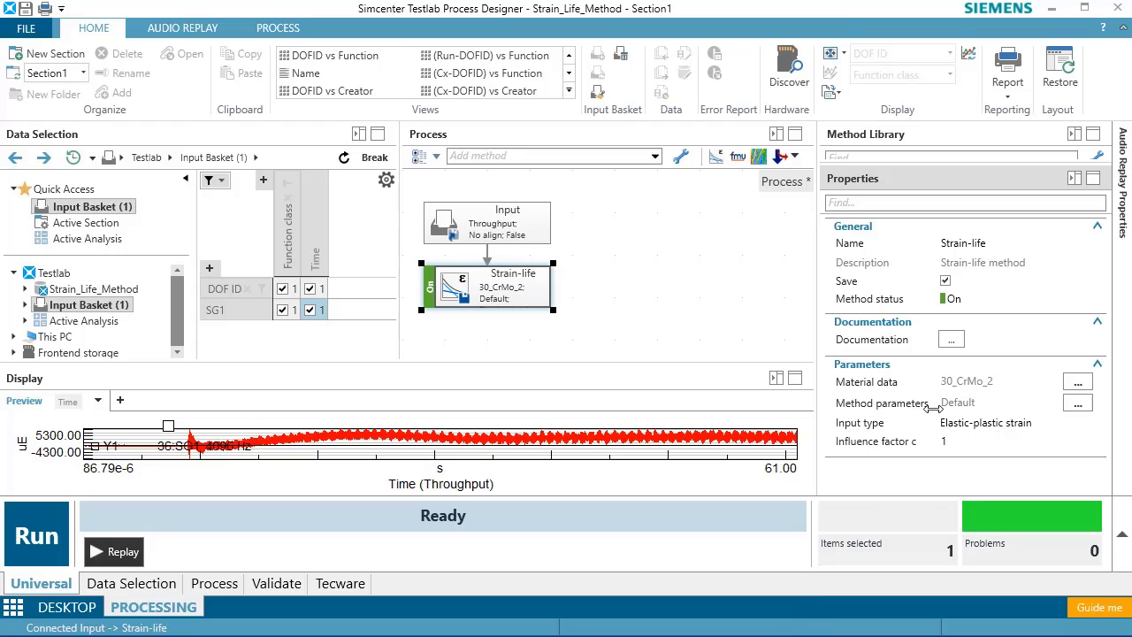
click(1079, 404)
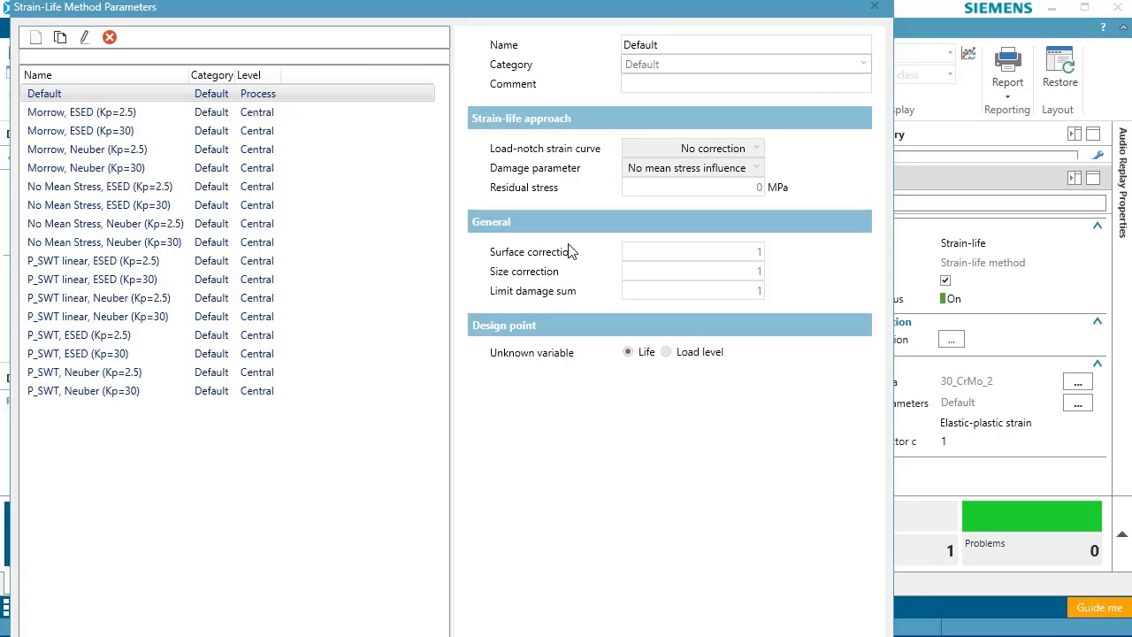
- Select the Morrow, Neuber (Kp=2.5) method parameter set and confirm it
click(165, 150)
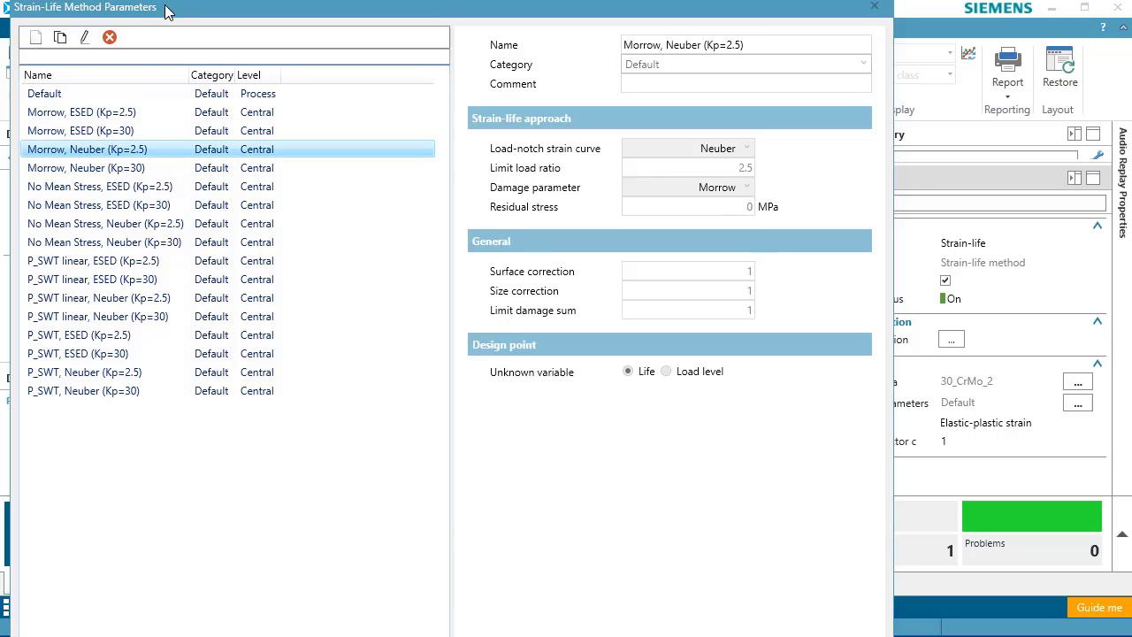
drag(175, 9, 157, 0)
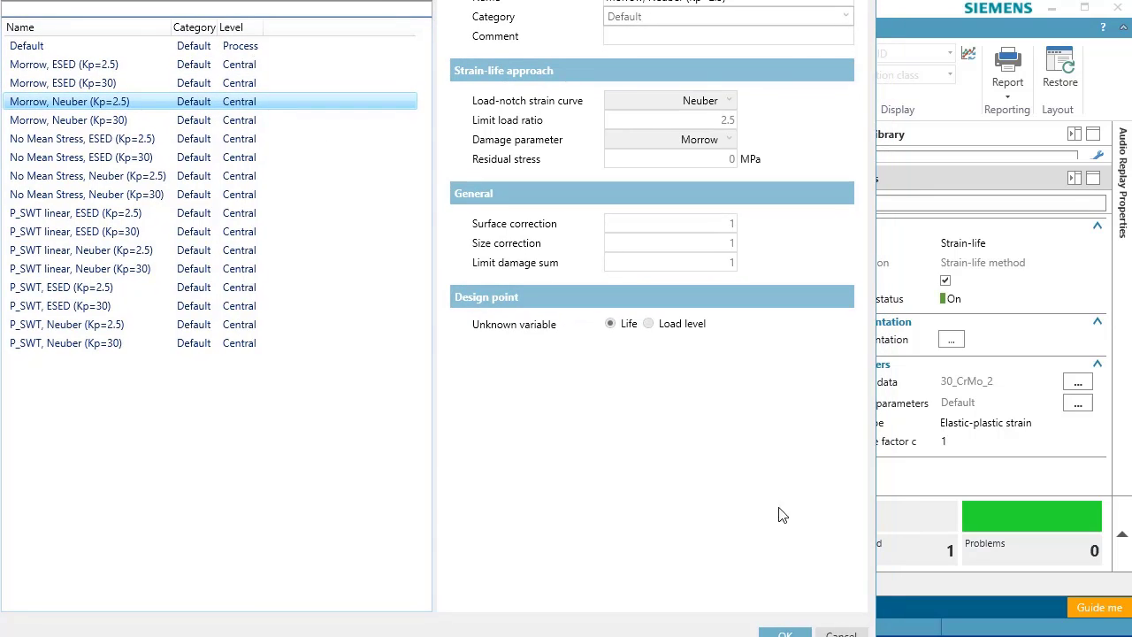
click(787, 633)
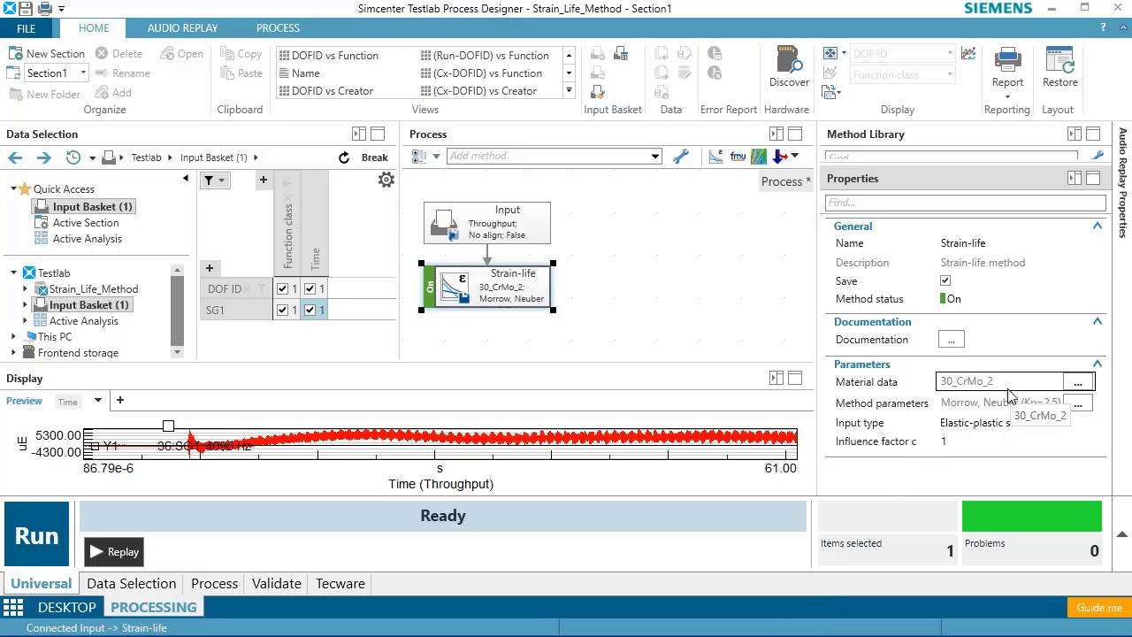
- Run the strain-life process and preview SG1's time data in Active Analysis (1)
click(35, 536)
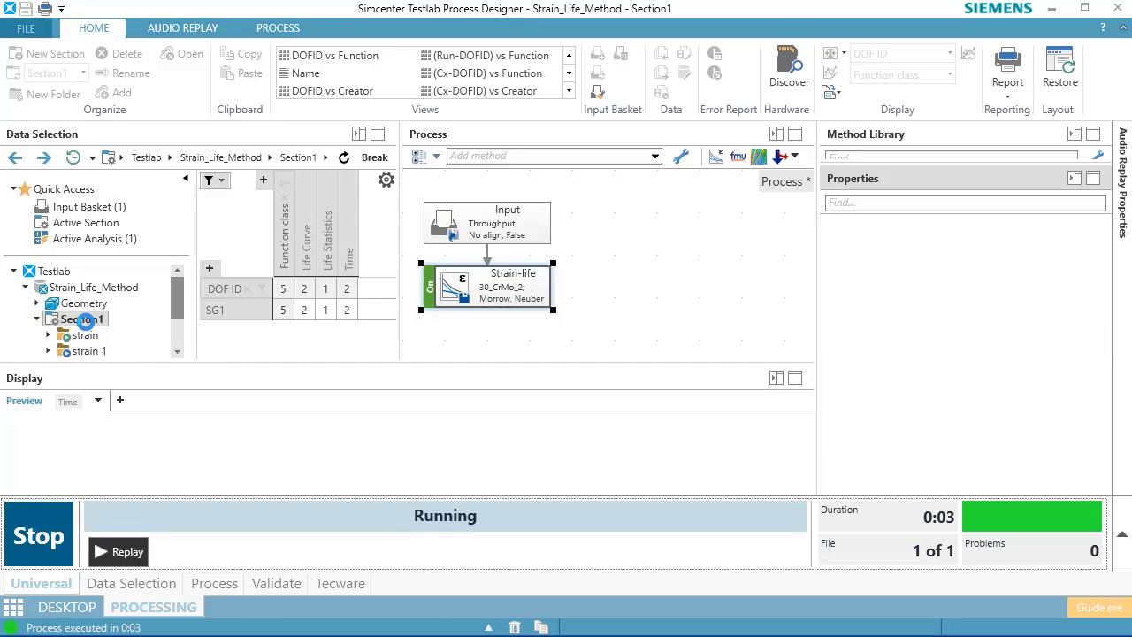
click(27, 287)
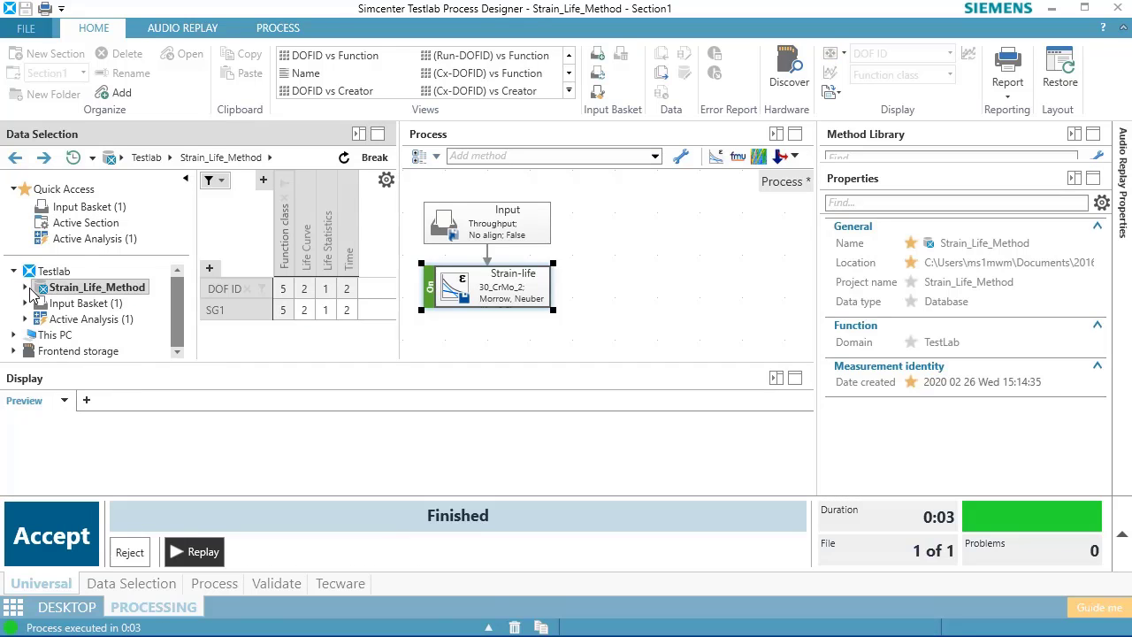
click(87, 318)
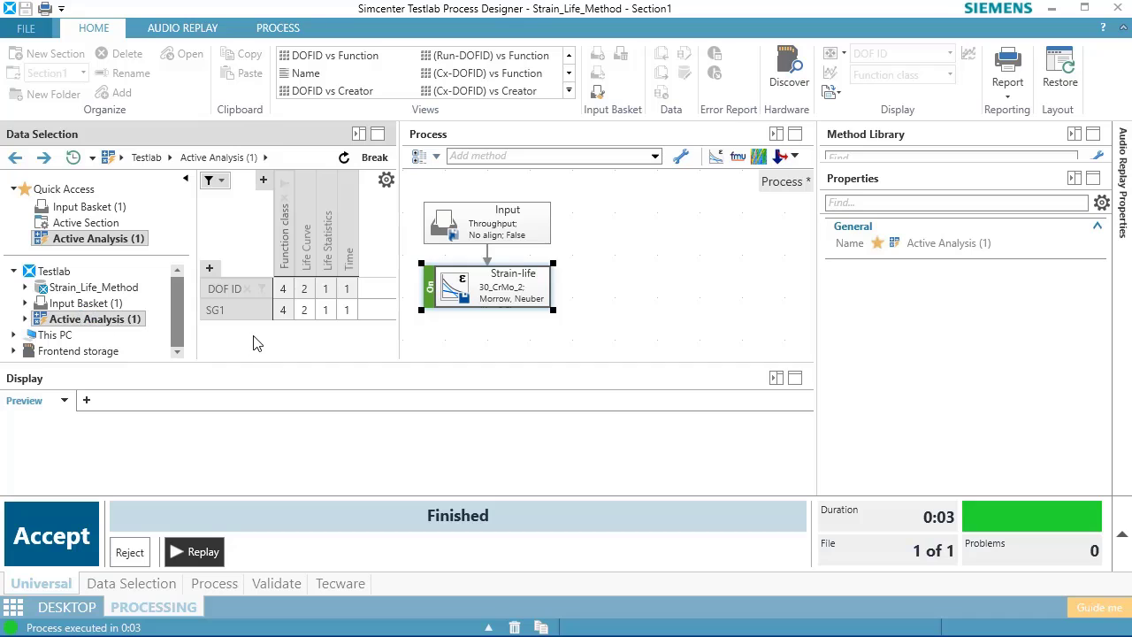
click(348, 311)
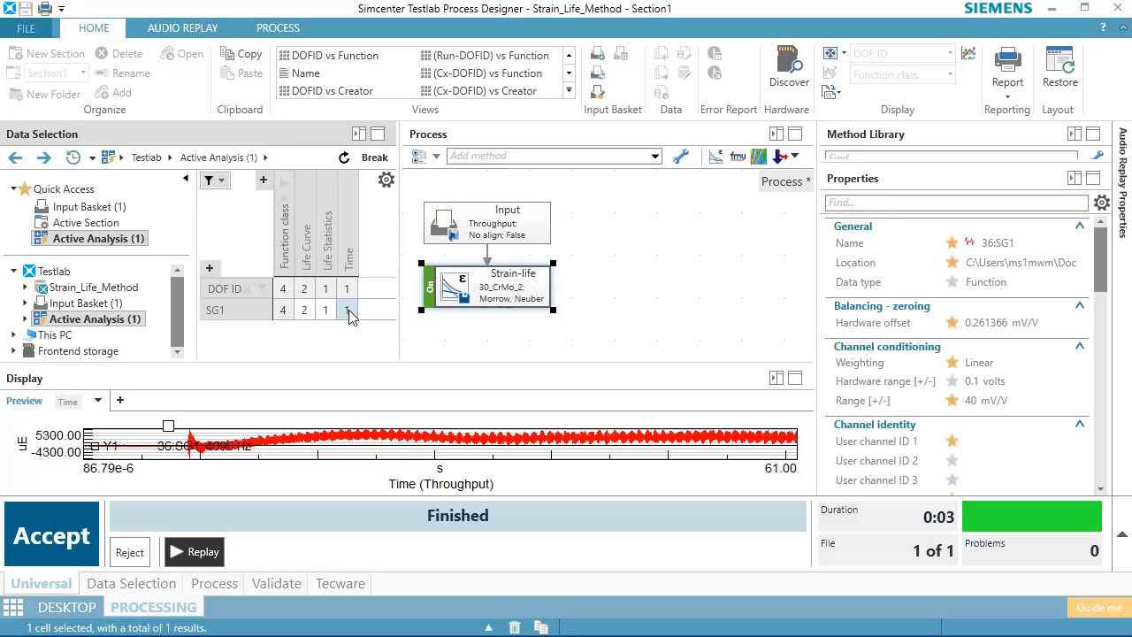
- Preview the SG1 Life Curve results and maximise the plot across the window
click(303, 312)
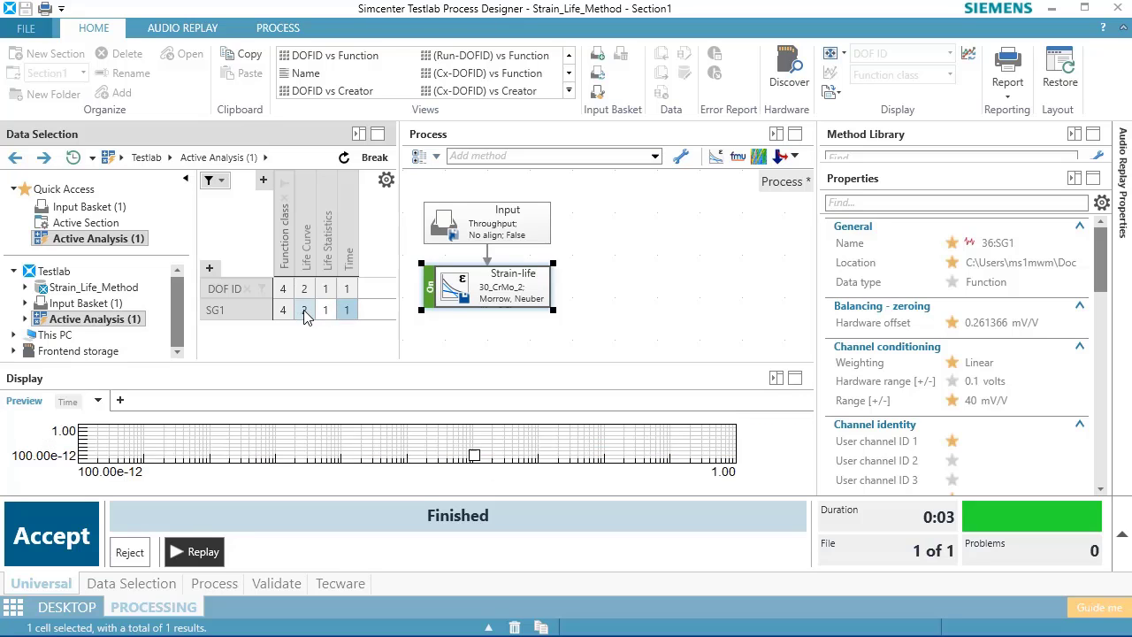
double_click(372, 379)
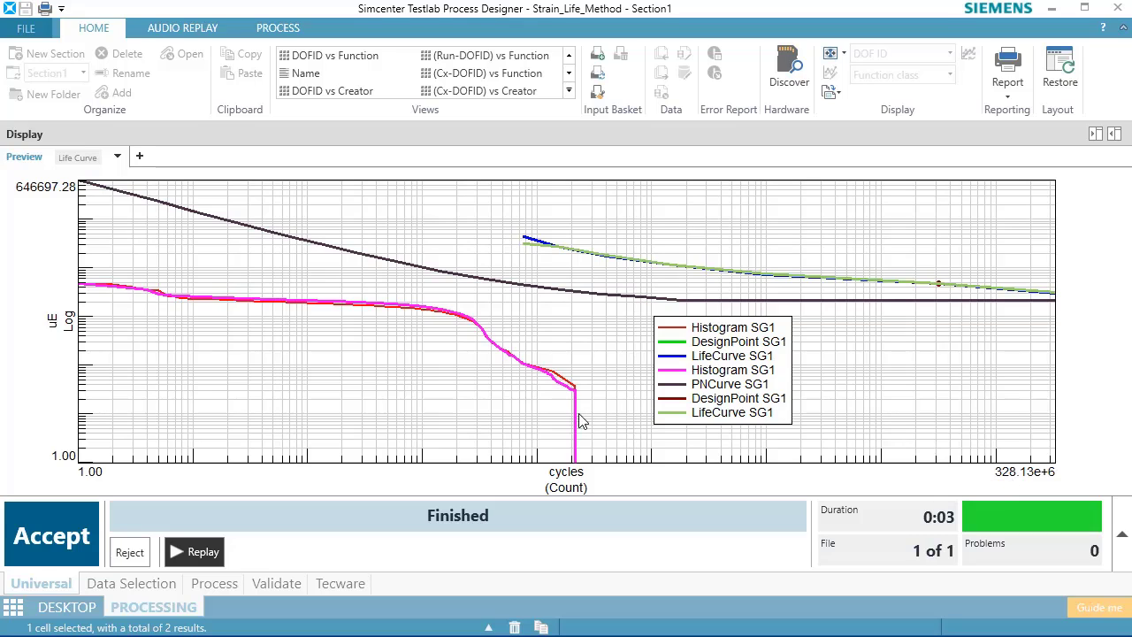
- Add a single cursor to the SG1 life-curve plot at 32347830.61 cycles and restore the full workspace
right_click(890, 367)
mouse_move(965, 305)
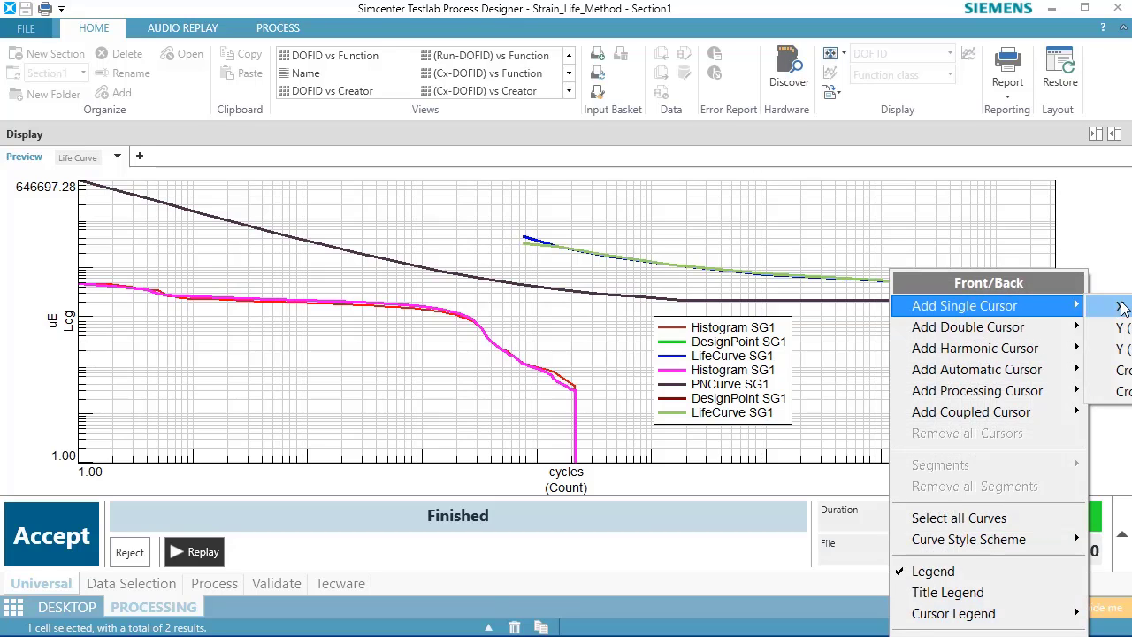
click(1108, 306)
drag(564, 255, 943, 289)
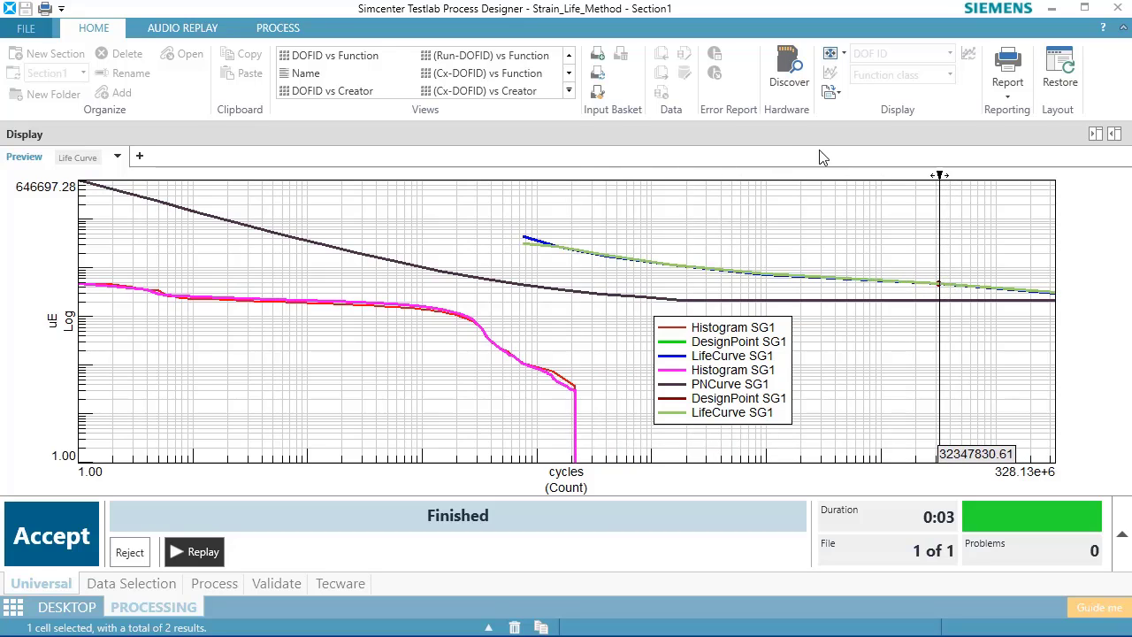
double_click(782, 132)
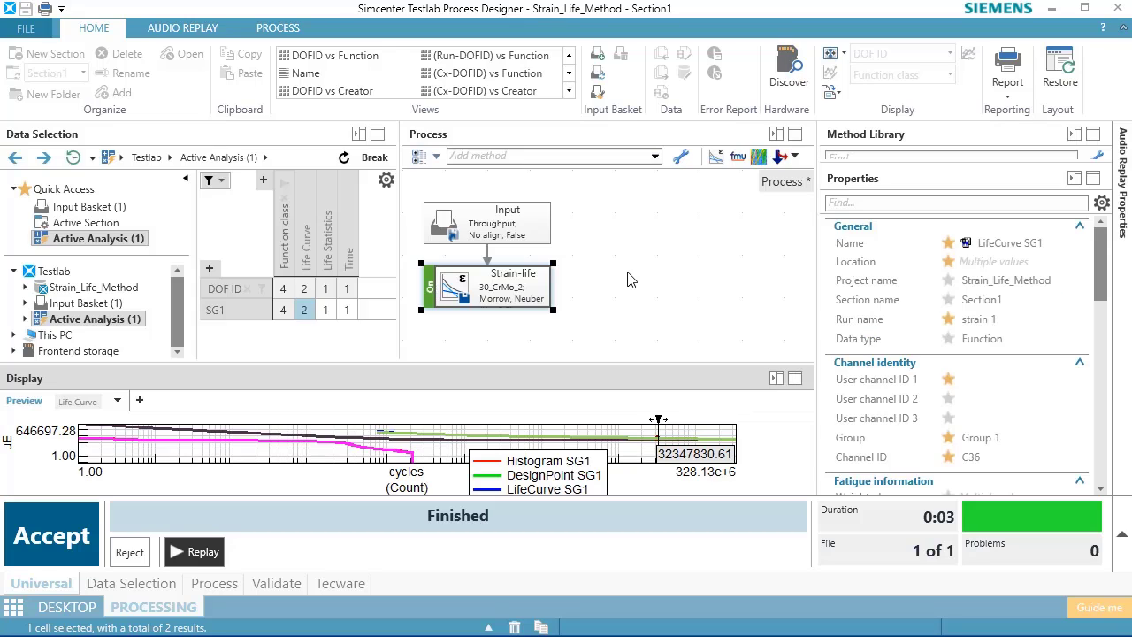
- View the SG1 life statistics, then bring the SG1 life-curve plot back enlarged to fill the window
click(326, 311)
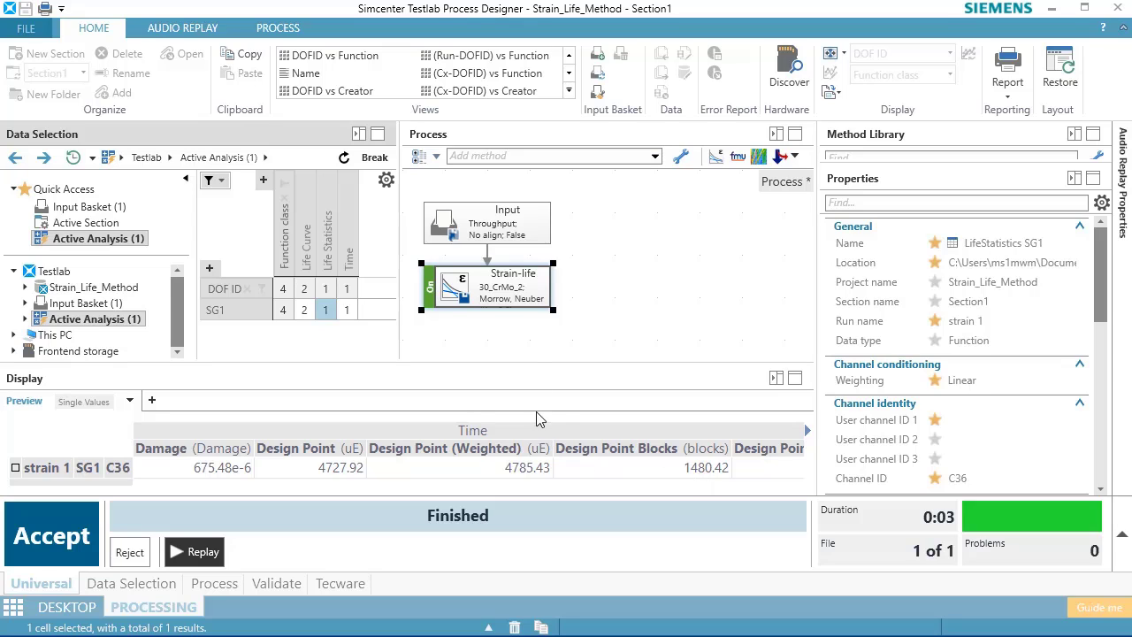
click(303, 311)
drag(453, 370, 463, 123)
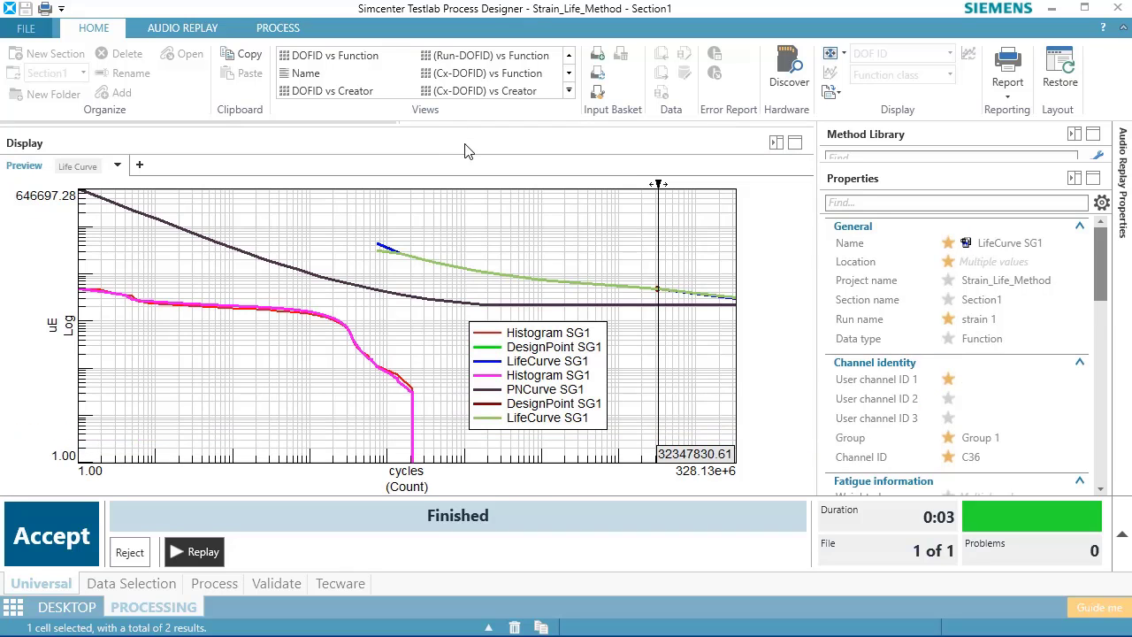
double_click(468, 152)
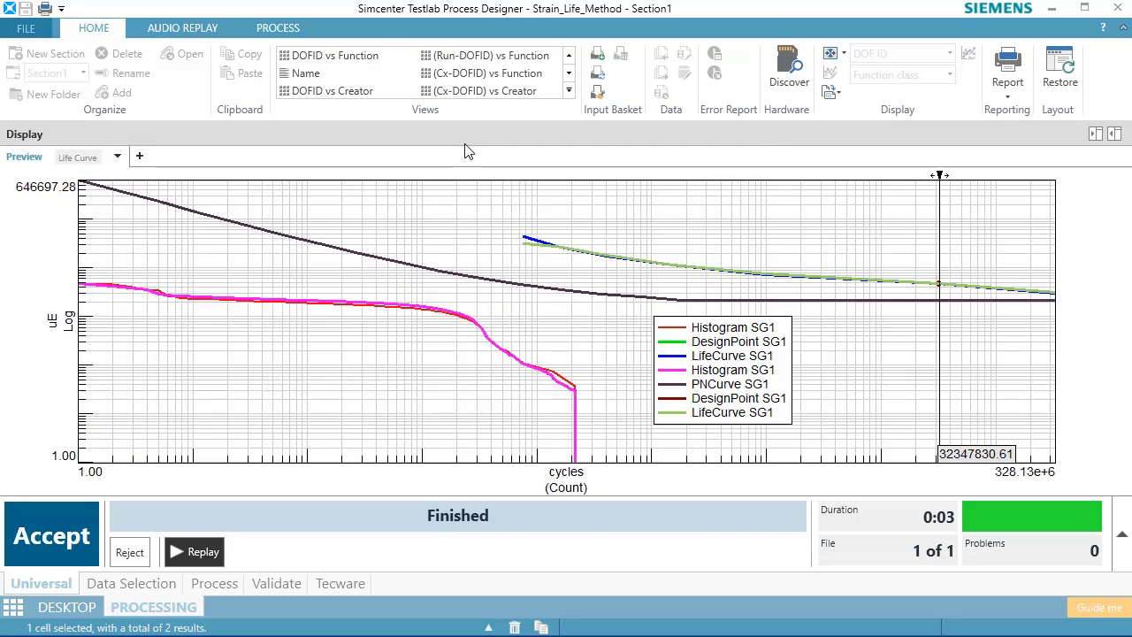
- Show point markers on the pink Histogram curve and add the Creator attribute to the curve legend
right_click(749, 371)
click(740, 327)
right_click(742, 330)
click(784, 614)
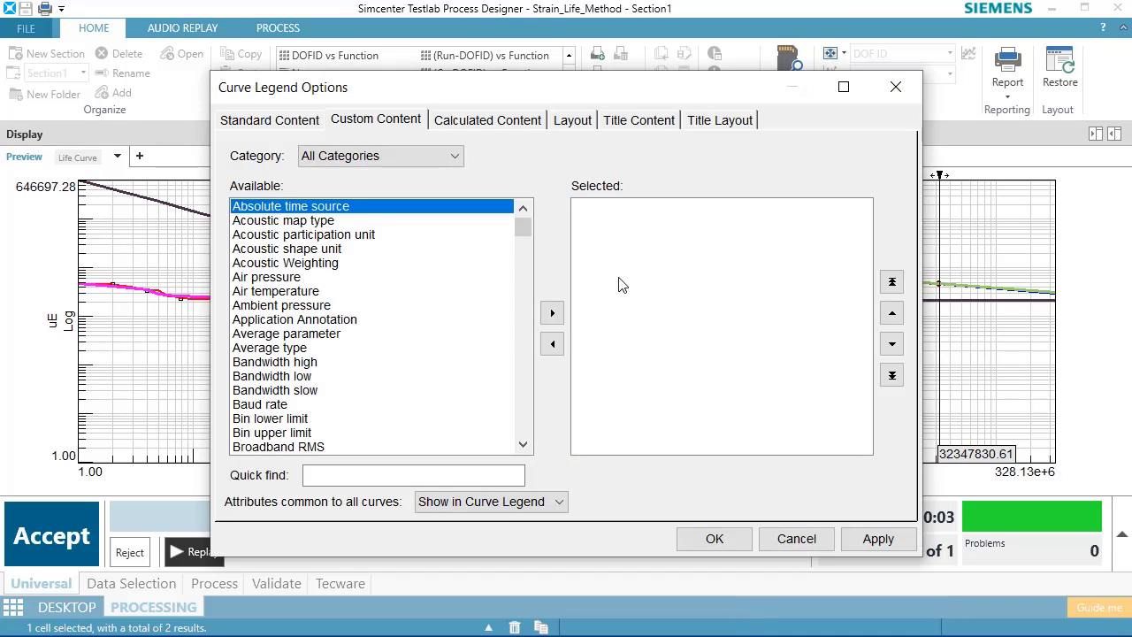
click(337, 477)
text(crea)
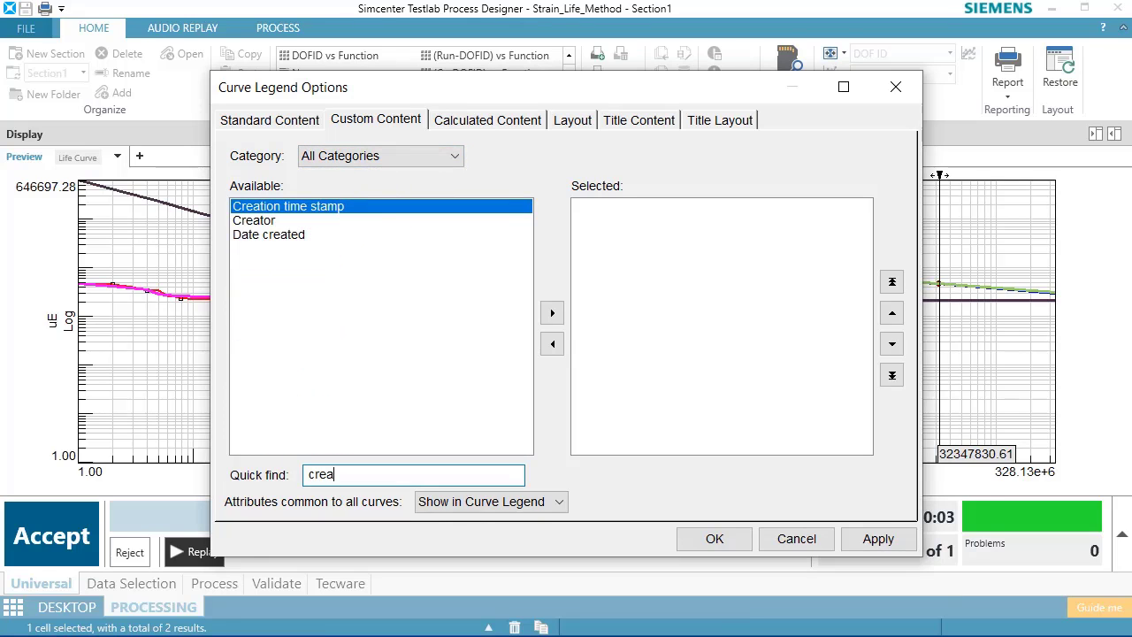
click(321, 224)
click(552, 313)
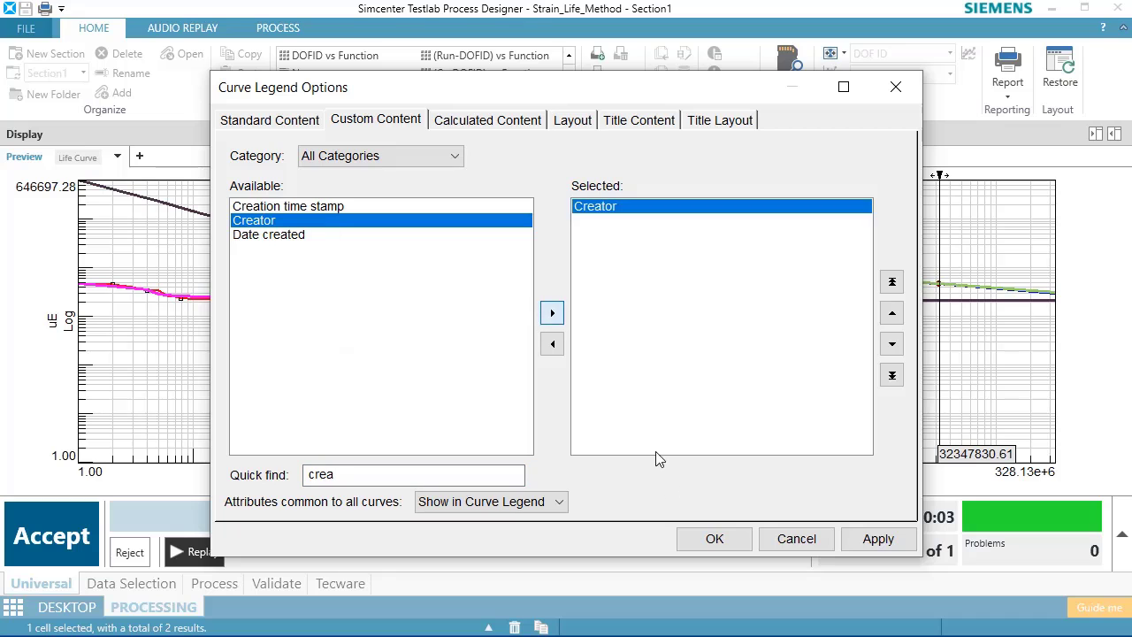
click(714, 538)
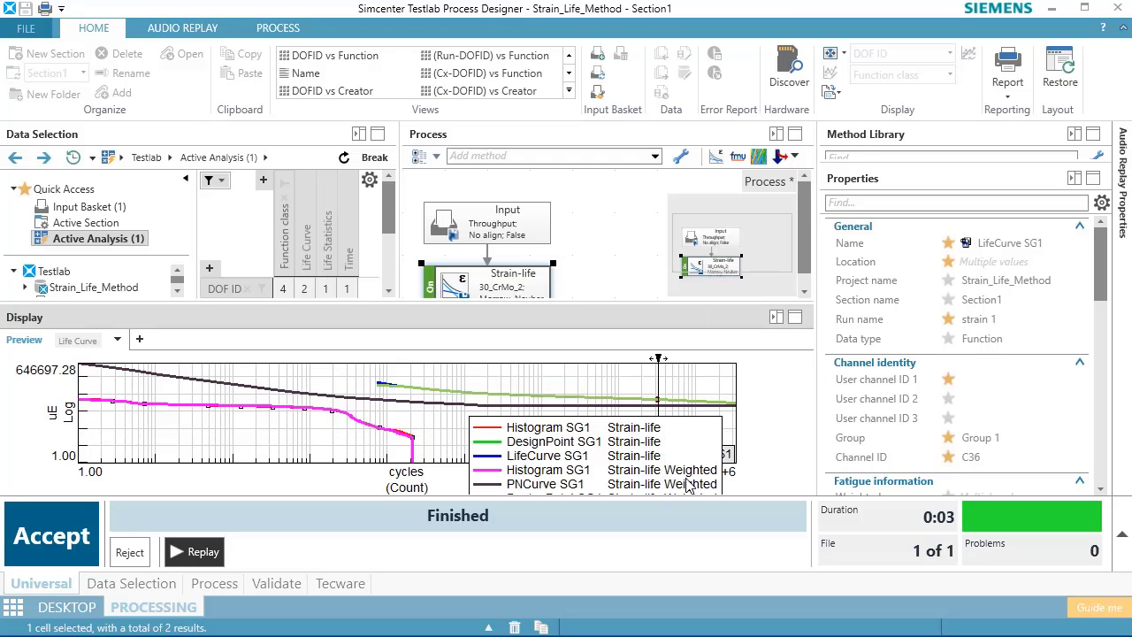
- Arrange the SG1 results by channel and Creator in a widened table and plot Strain-life Weighted
drag(365, 362, 360, 386)
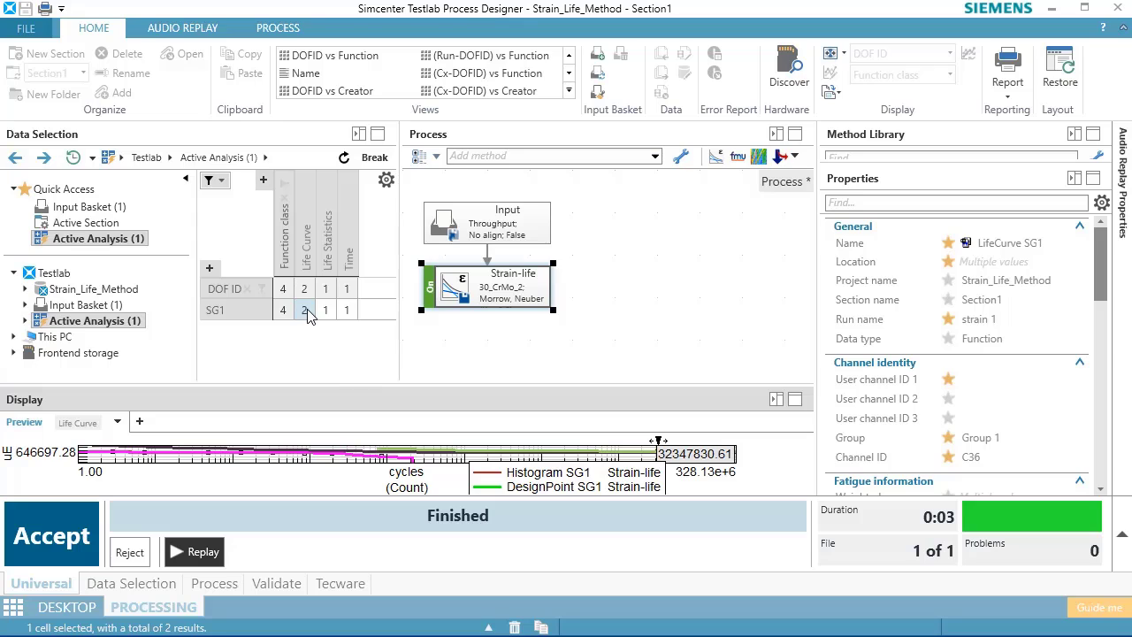
click(477, 91)
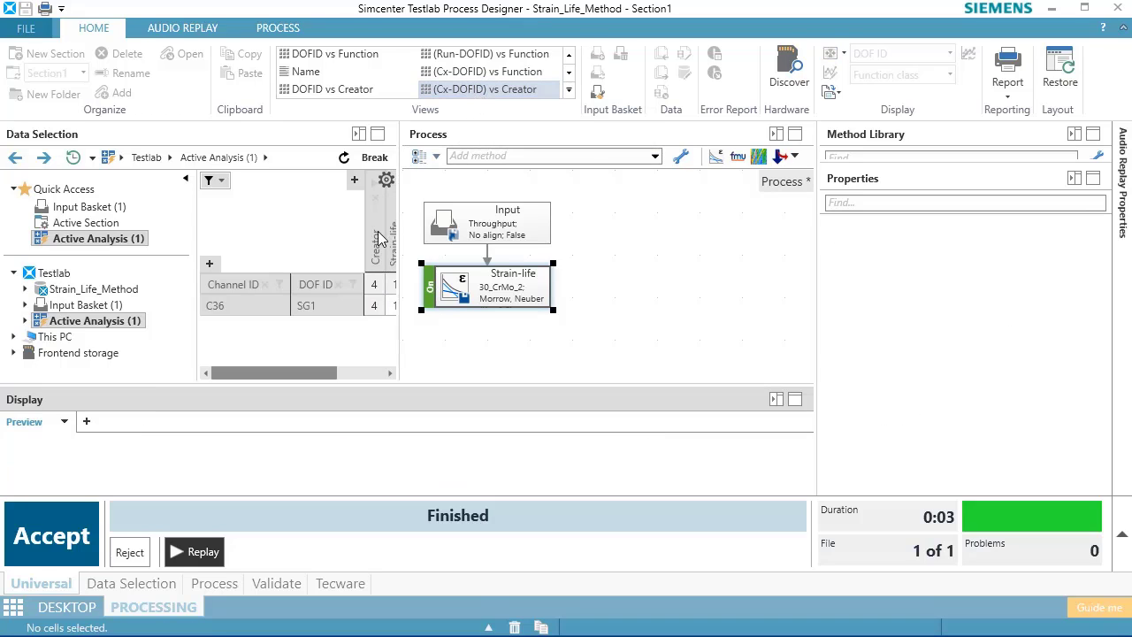
drag(398, 228, 511, 228)
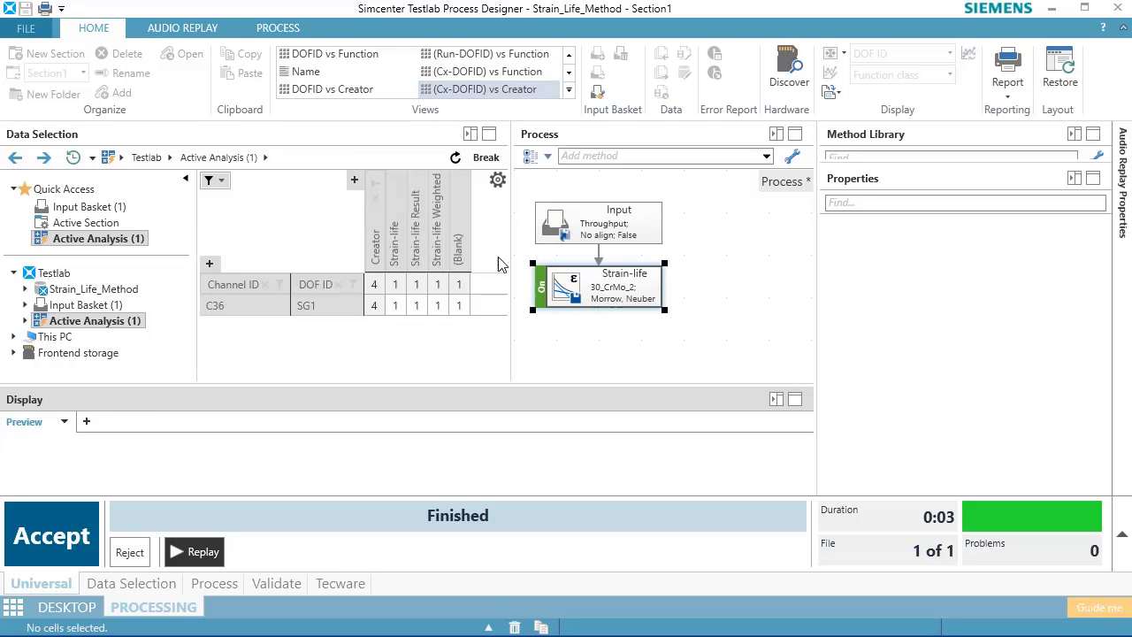
click(437, 305)
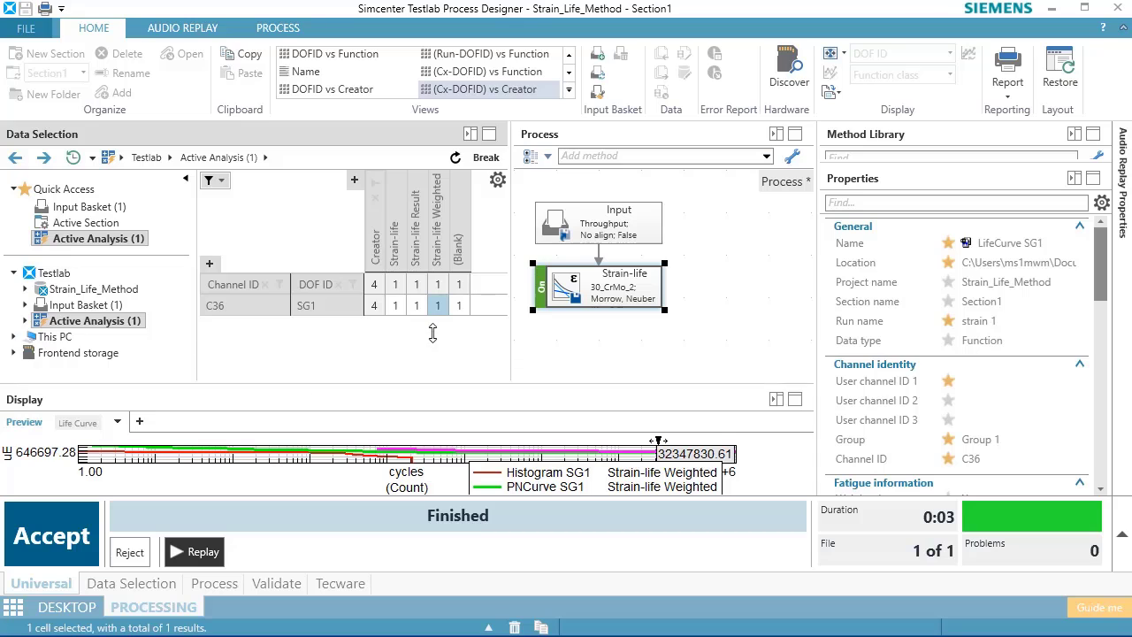
- Compare the unweighted and weighted curves, ending on the unweighted Strain-life plot at 42720.54 uE
drag(428, 383, 431, 333)
click(395, 306)
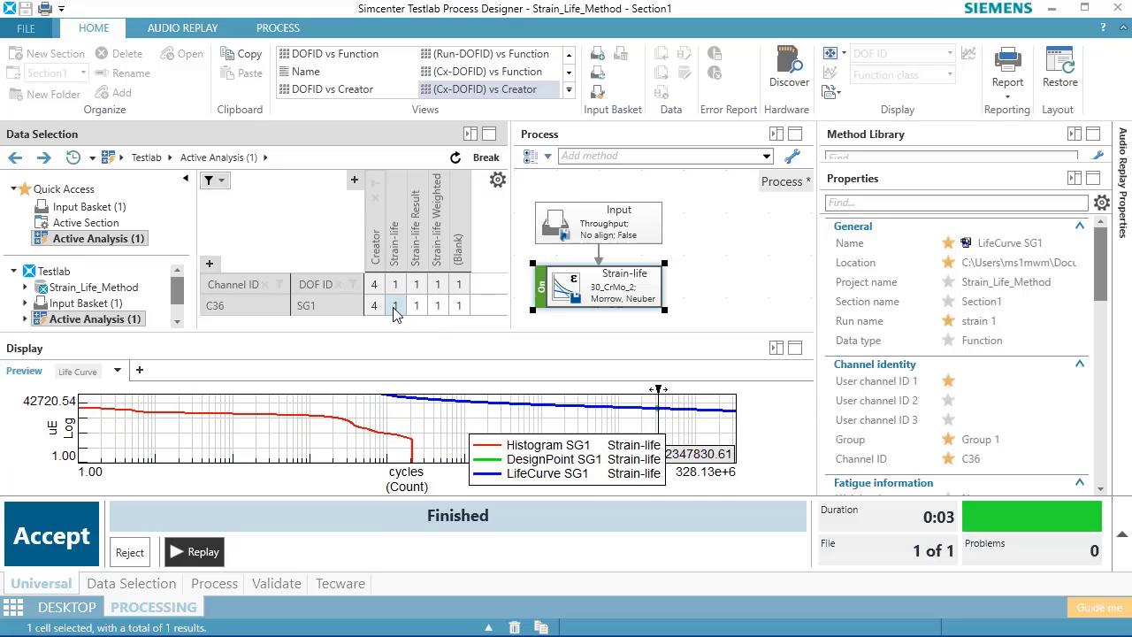
click(437, 306)
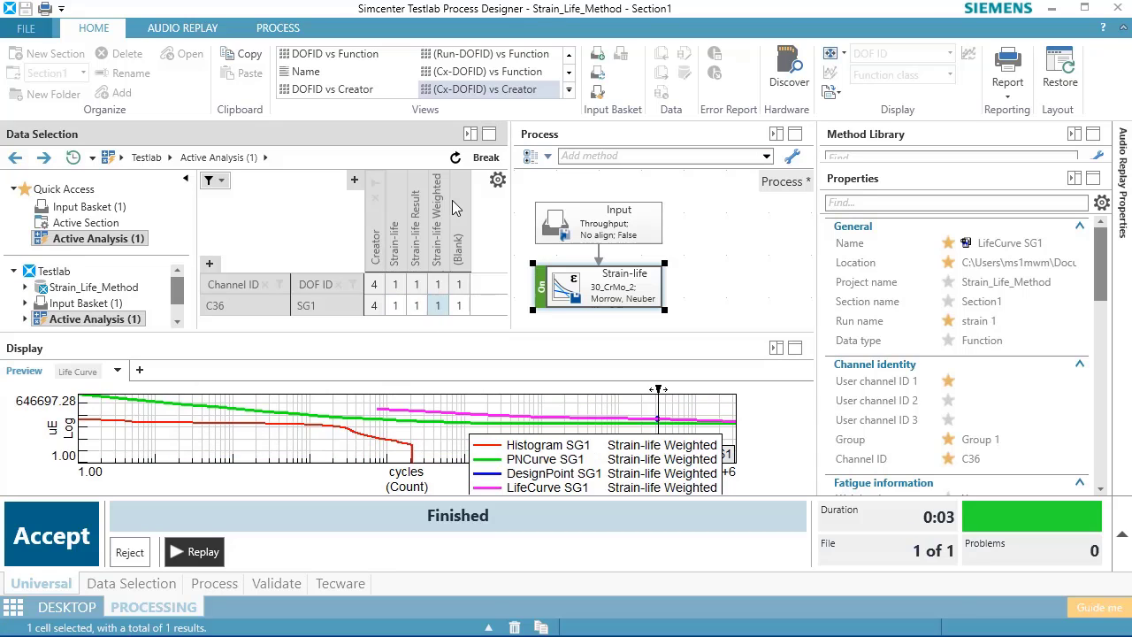
click(525, 92)
click(395, 306)
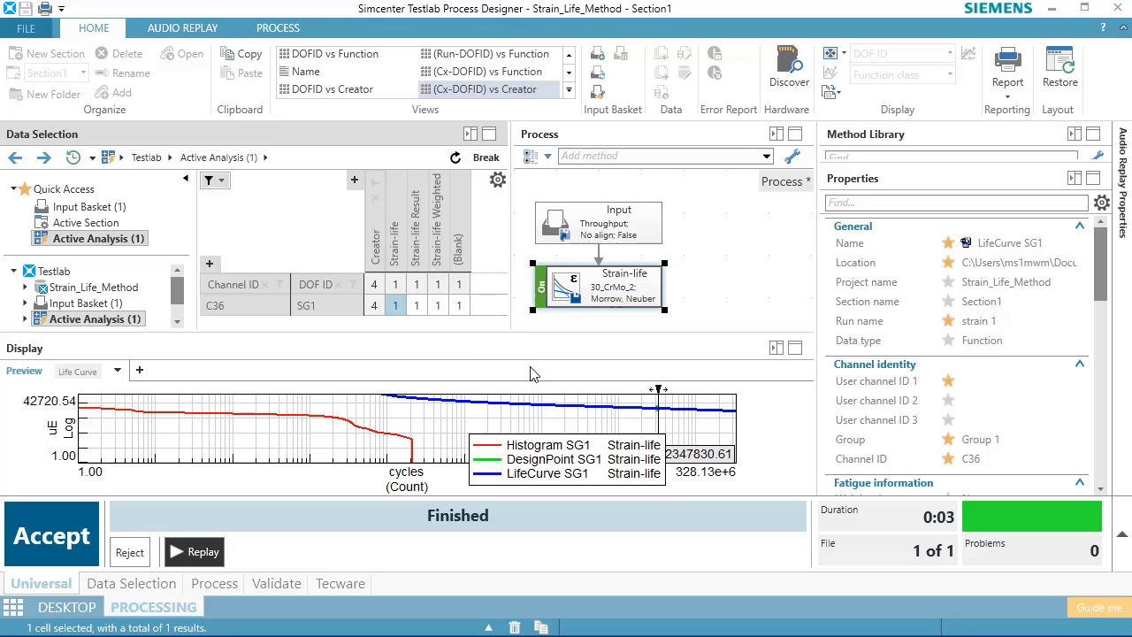
- Accept the strain-life results and expand Strain_Life_Method to reveal the strain 1 run under Section1
click(59, 530)
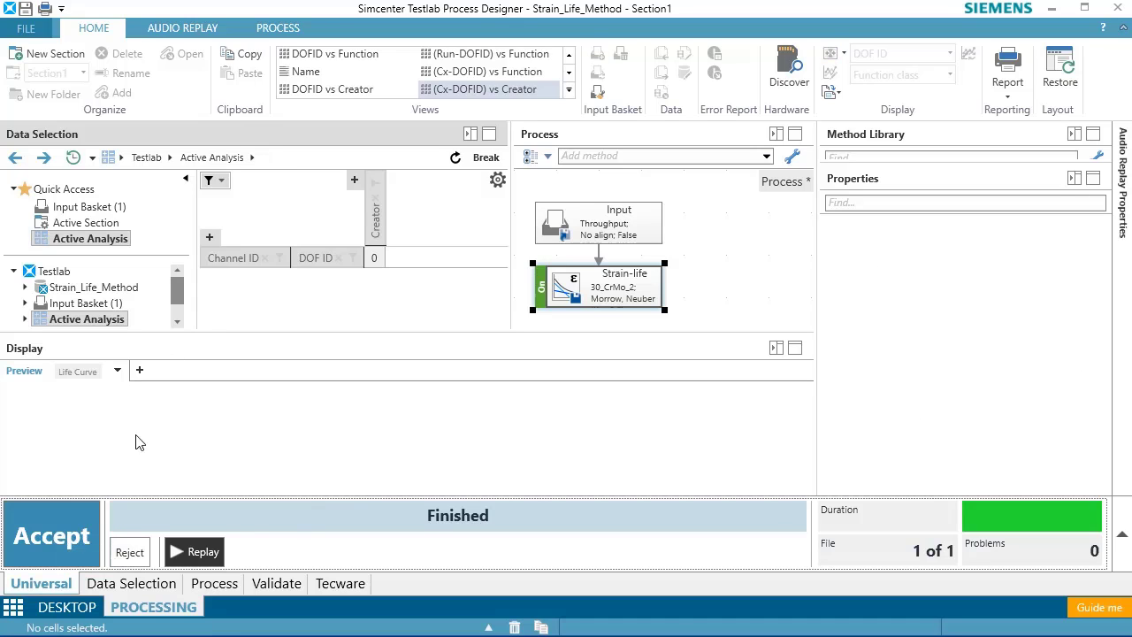
click(26, 288)
scroll(177, 292, down, 1)
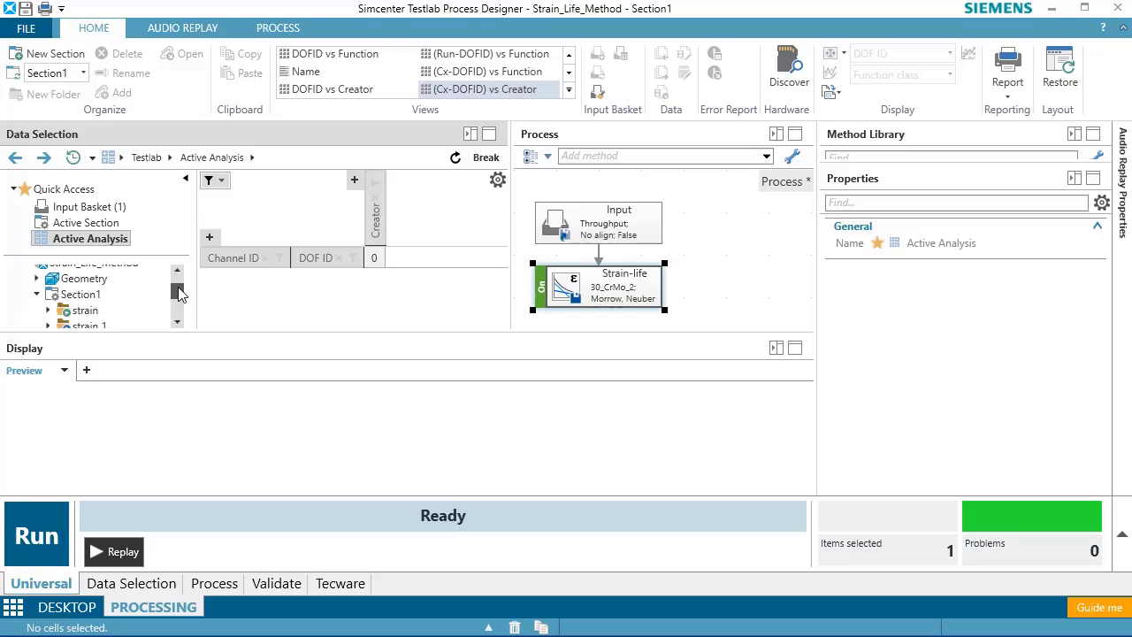
scroll(177, 292, down, 1)
click(49, 303)
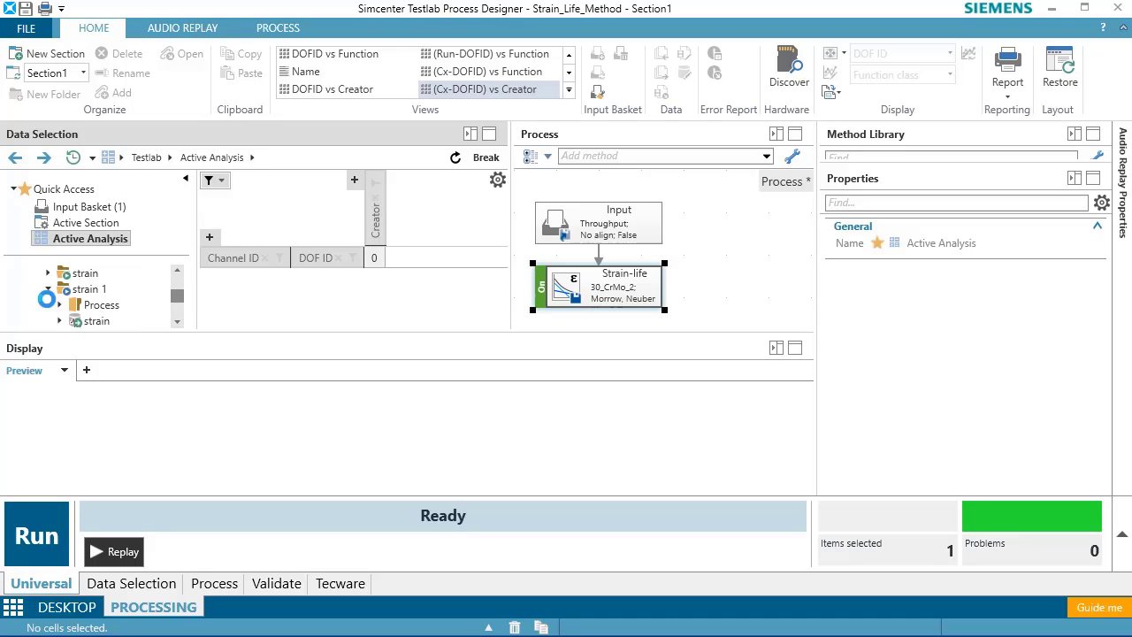